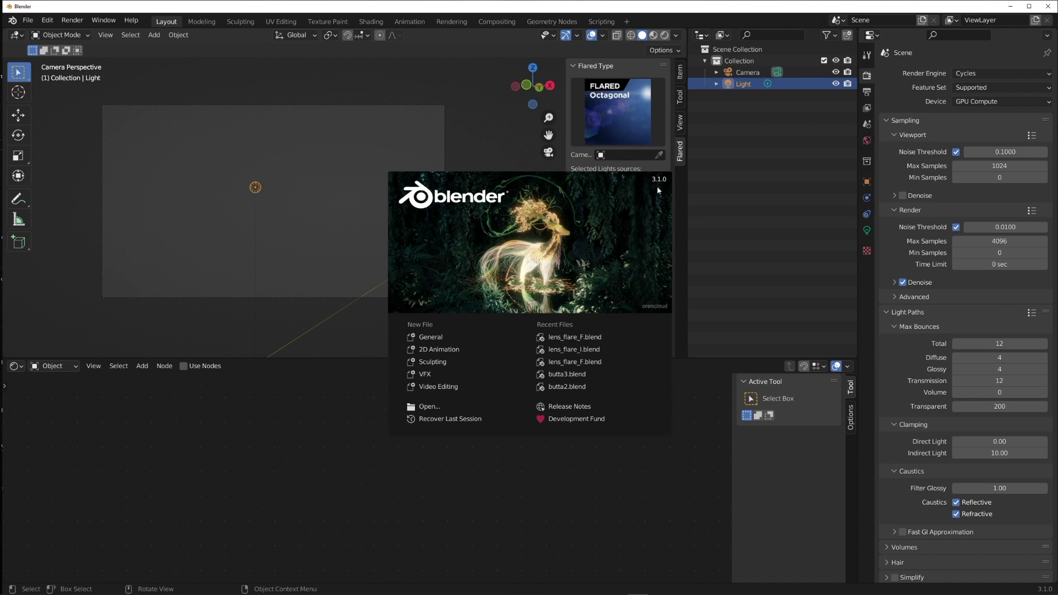
Close the splash screen to reveal the camera, light and Flared lens-flare panel.
{"action": "left_click", "coordinate": [499, 122]}
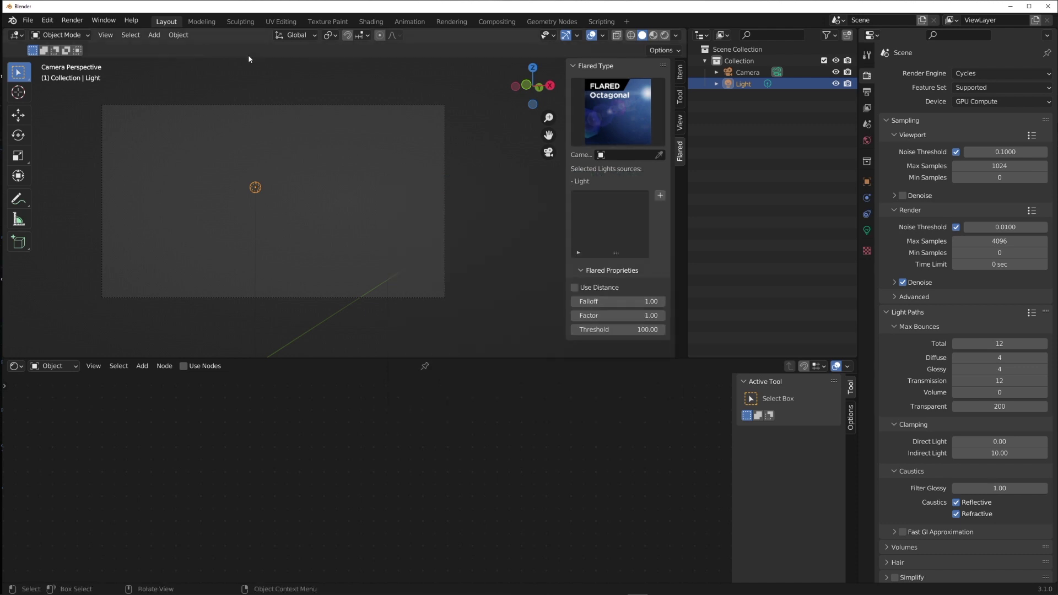
Open Preferences to inspect the Flared add-on, then bring up the Render Engine list.
{"action": "left_click", "coordinate": [48, 20]}
{"action": "left_click", "coordinate": [86, 187]}
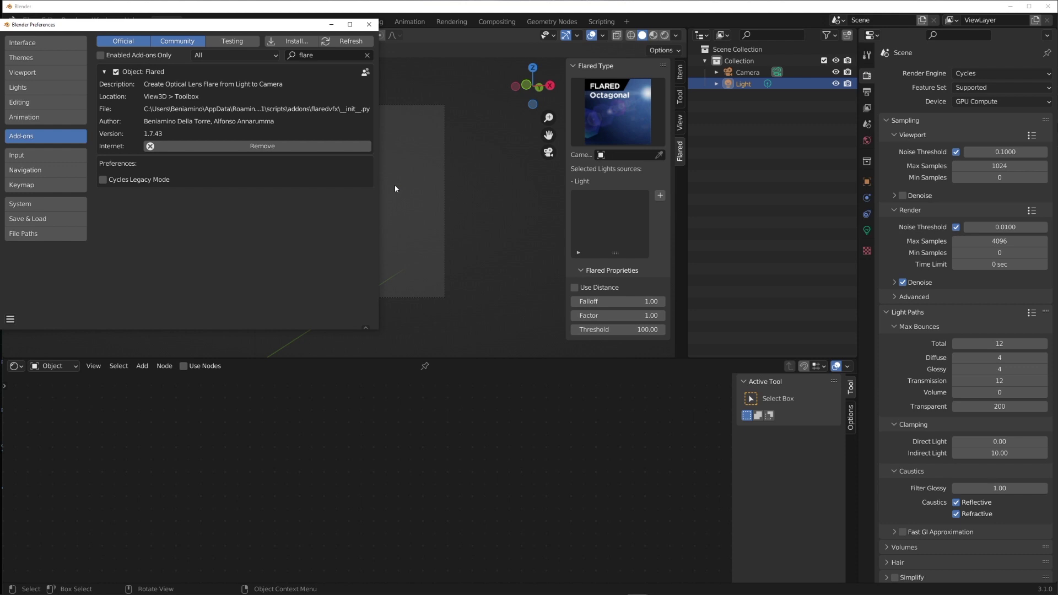
{"action": "left_click", "coordinate": [978, 73]}
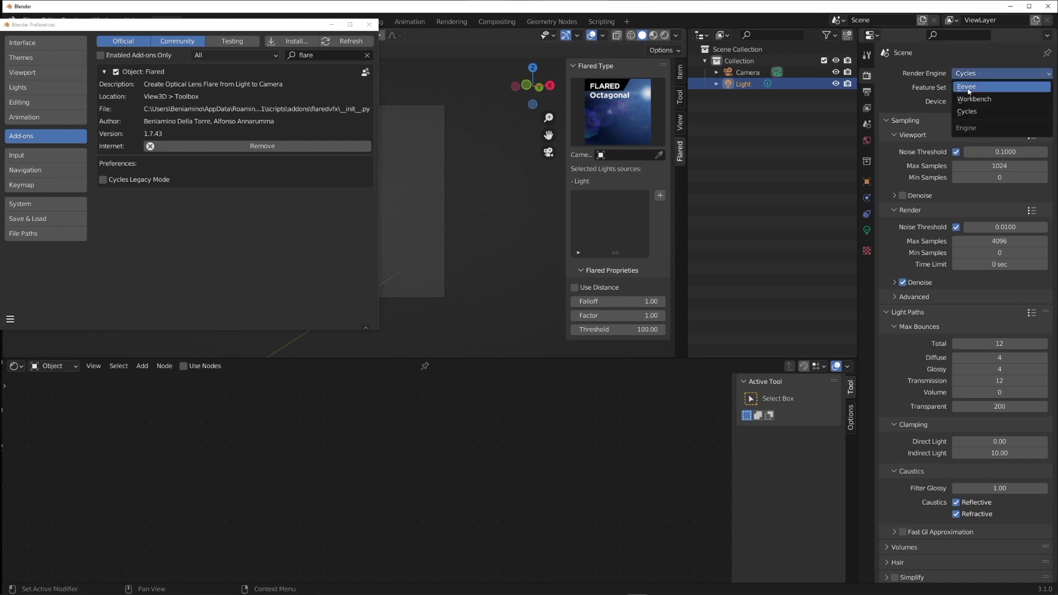
Keep Cycles as the render engine and choose the Green Flared flare type.
{"action": "left_click", "coordinate": [969, 114]}
{"action": "left_click", "coordinate": [538, 120]}
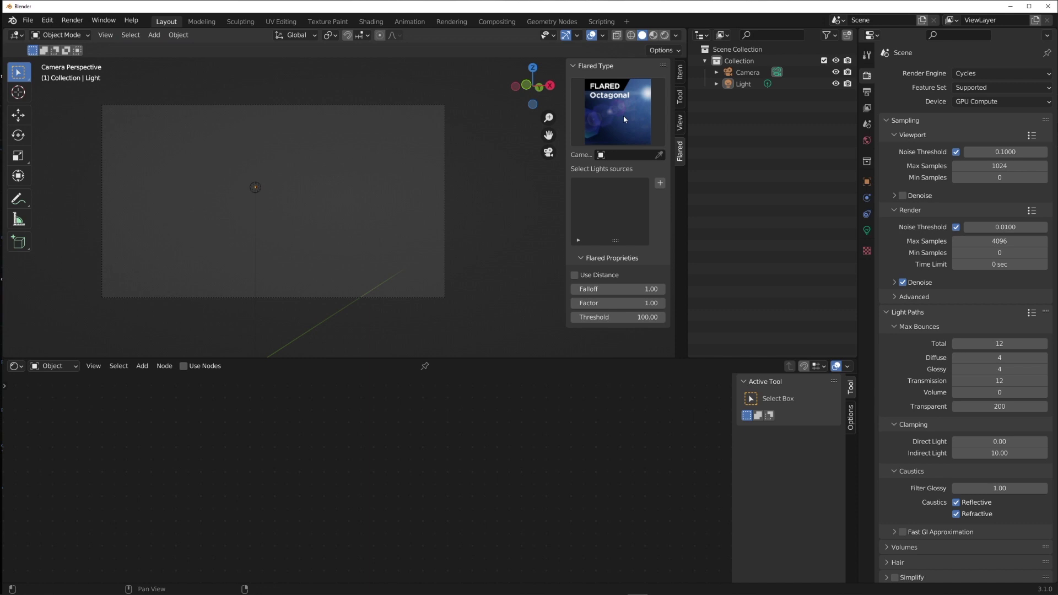
{"action": "left_click", "coordinate": [625, 119]}
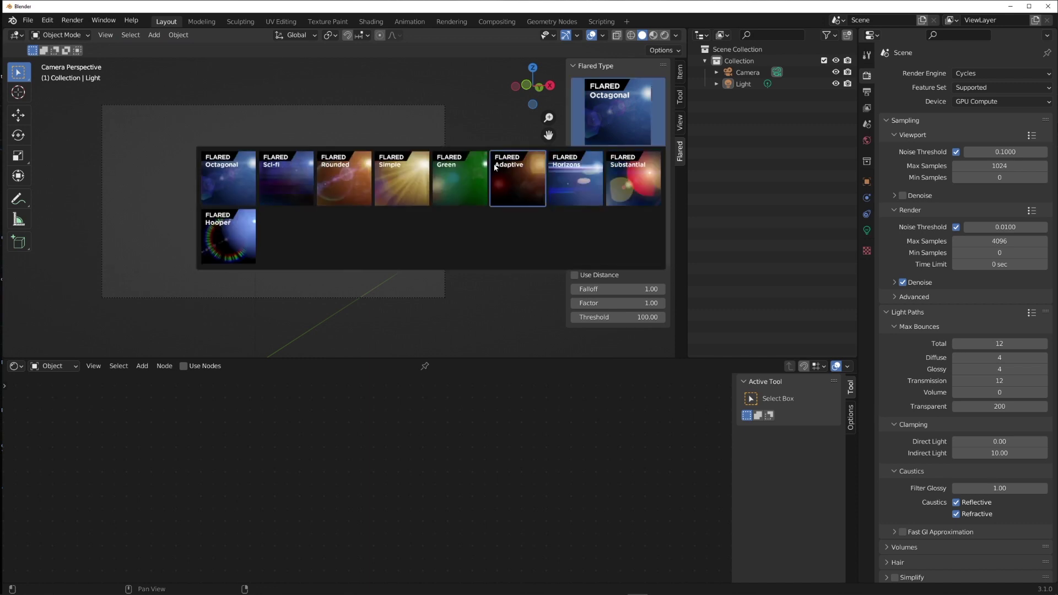
{"action": "left_click", "coordinate": [466, 176]}
Generate the green flare from the Light through the Camera.
{"action": "left_click", "coordinate": [248, 193]}
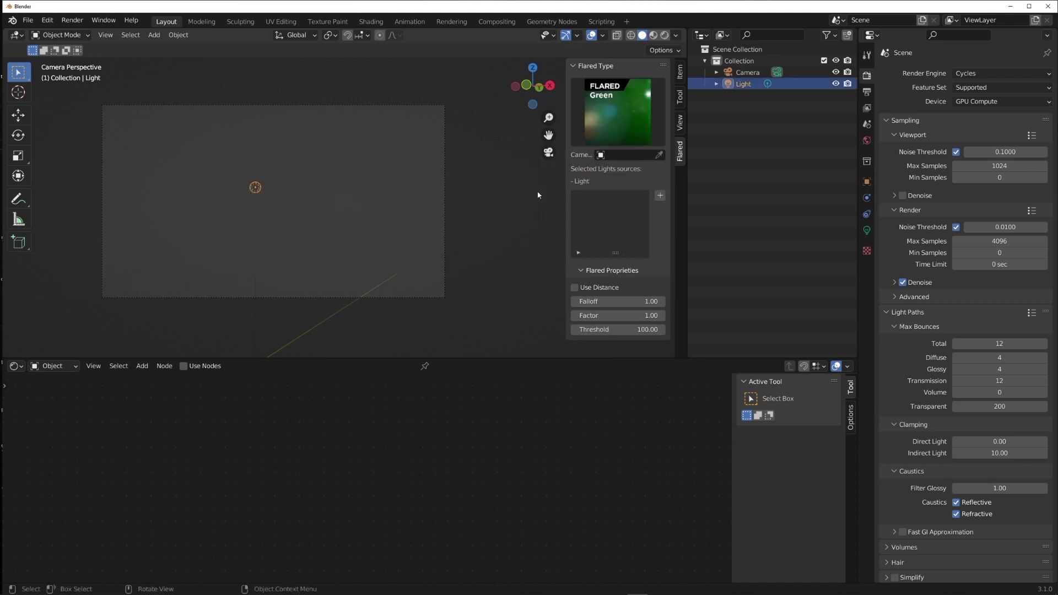
{"action": "left_click", "coordinate": [606, 154]}
{"action": "left_click", "coordinate": [612, 172]}
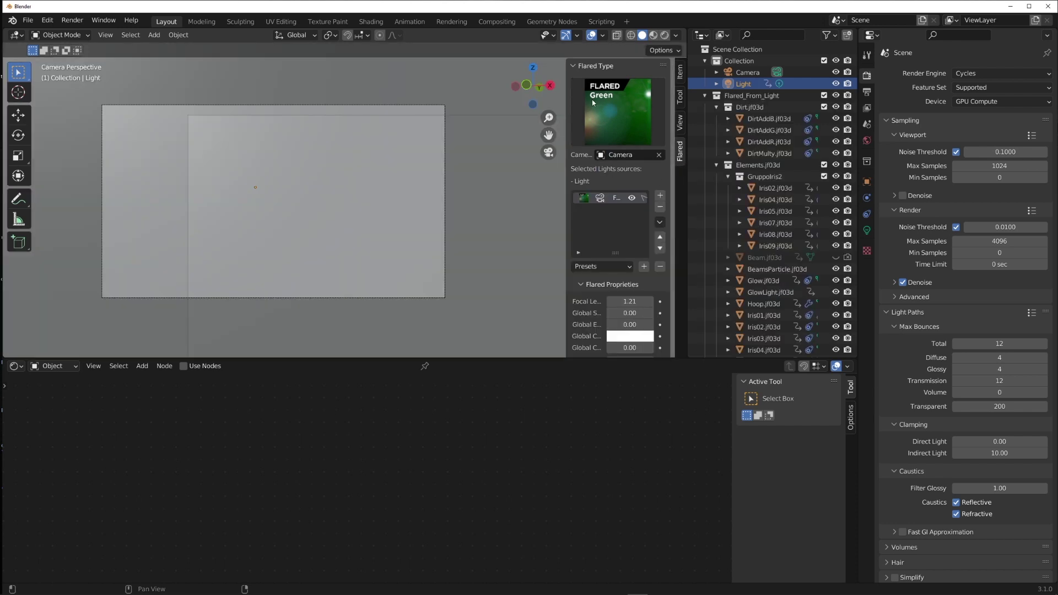
Switch to Rendered shading and start Walk Navigation to aim the camera.
{"action": "key", "text": "z"}
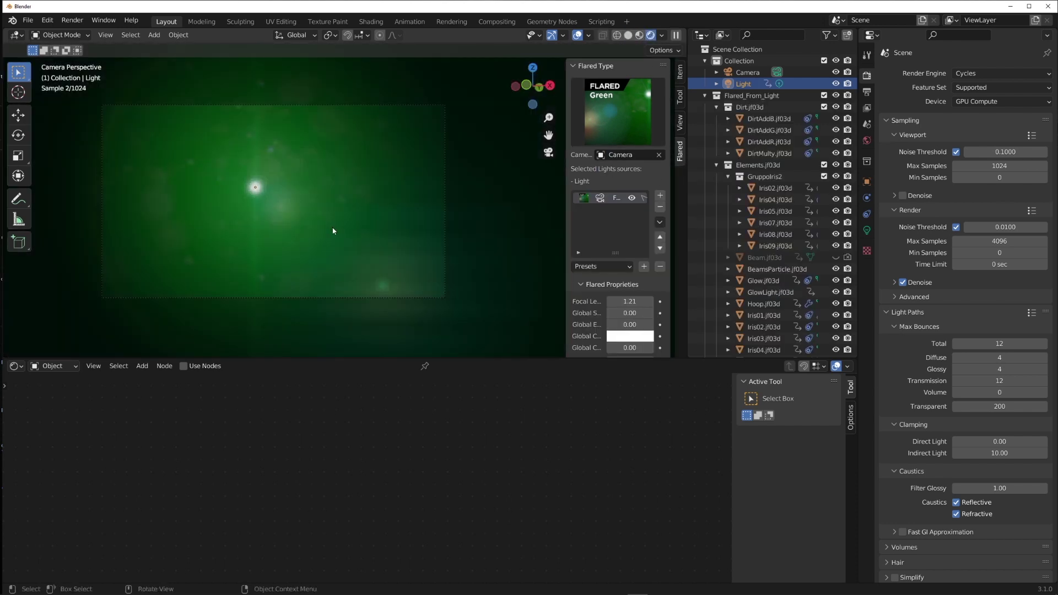
{"action": "key", "text": "F3"}
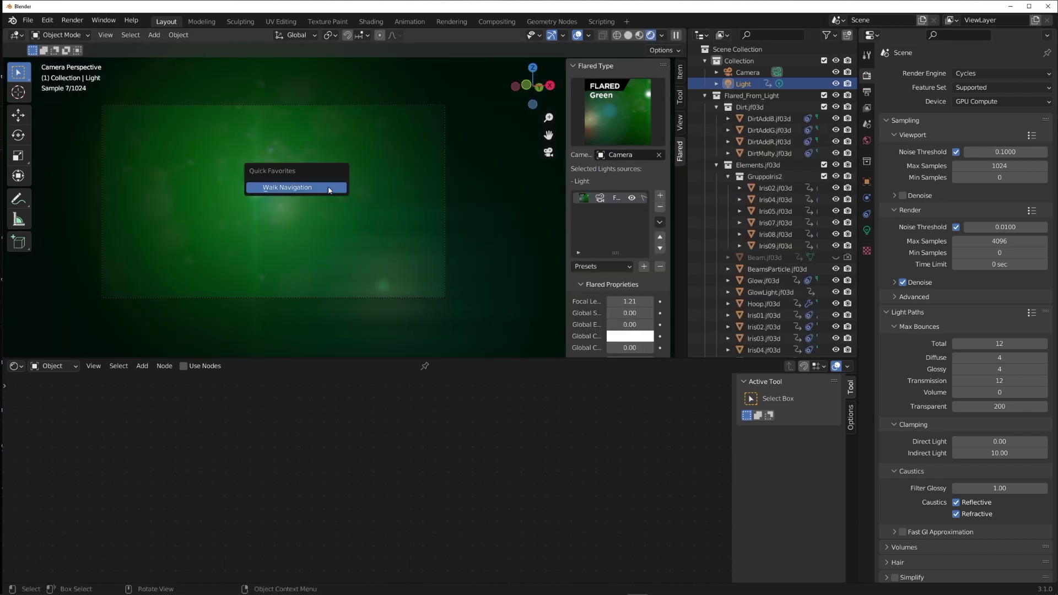
{"action": "key", "text": "Return"}
{"action": "mouse_move", "coordinate": [273, 201]}
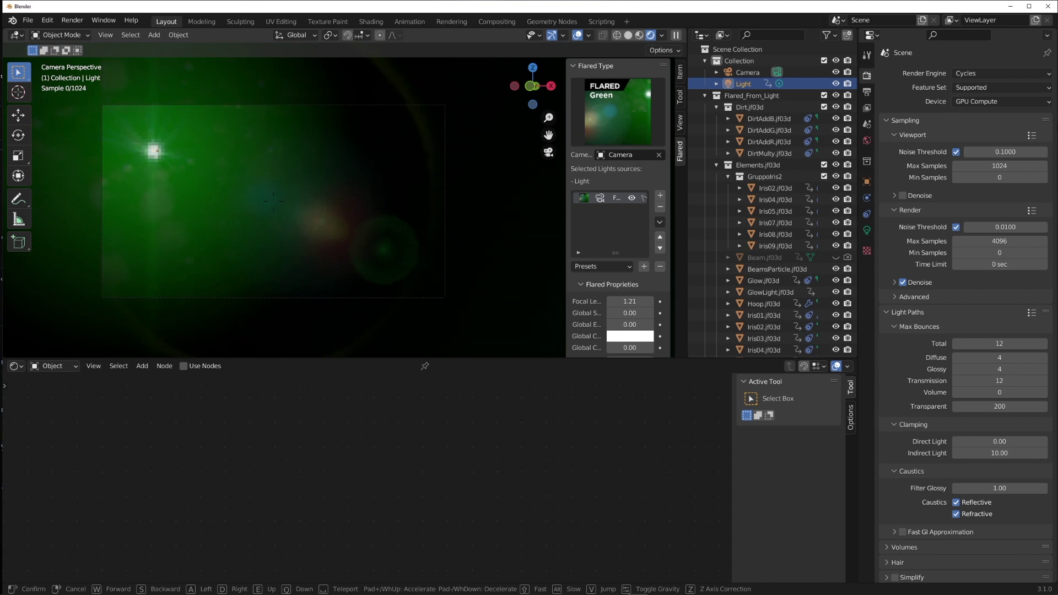
Finish aiming the camera and set the render device to CPU.
{"action": "left_click", "coordinate": [273, 201]}
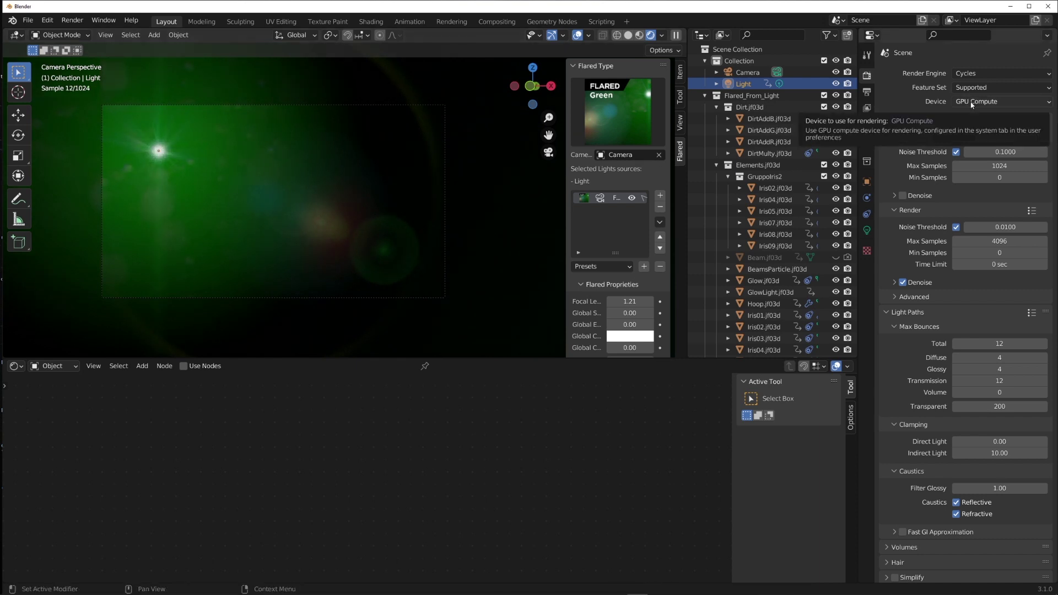
{"action": "left_click", "coordinate": [970, 103]}
{"action": "left_click", "coordinate": [968, 117]}
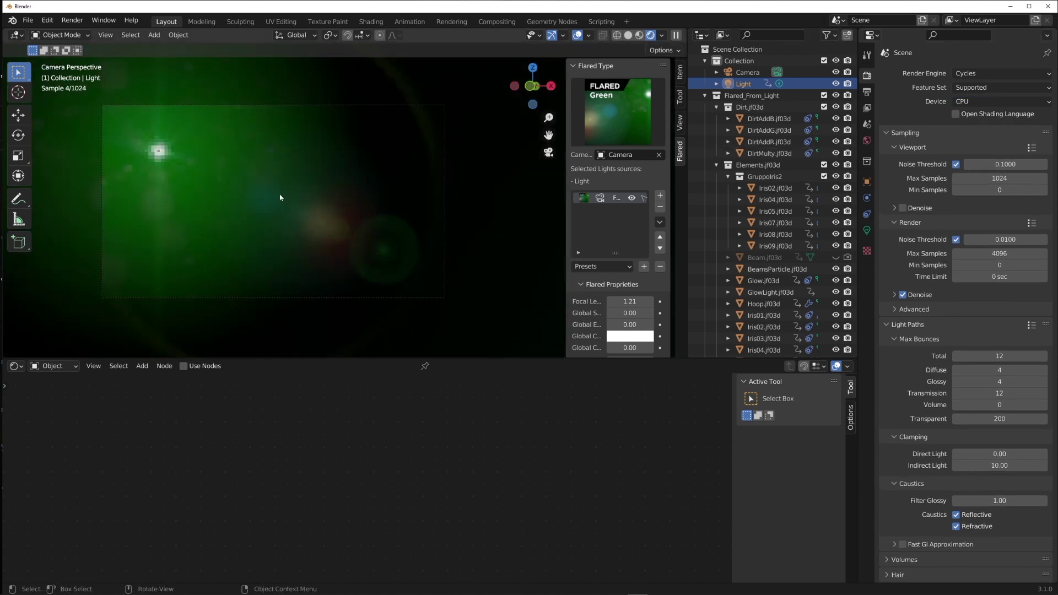
Re-aim the camera on the flare and switch the render device back to GPU Compute.
{"action": "key", "text": "q"}
{"action": "left_click", "coordinate": [273, 190]}
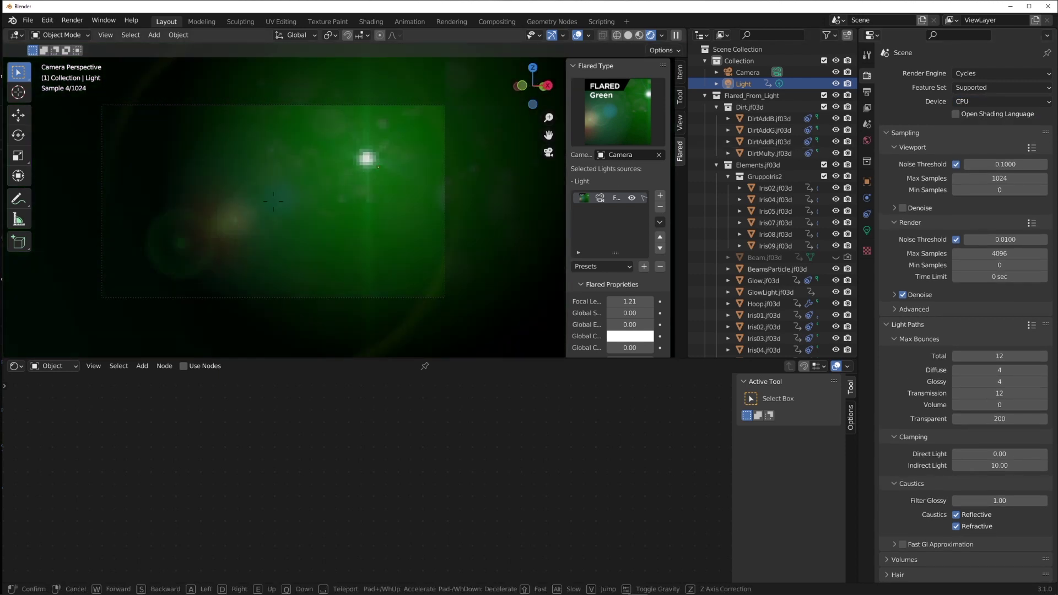
{"action": "left_click", "coordinate": [377, 204]}
{"action": "left_click", "coordinate": [965, 102]}
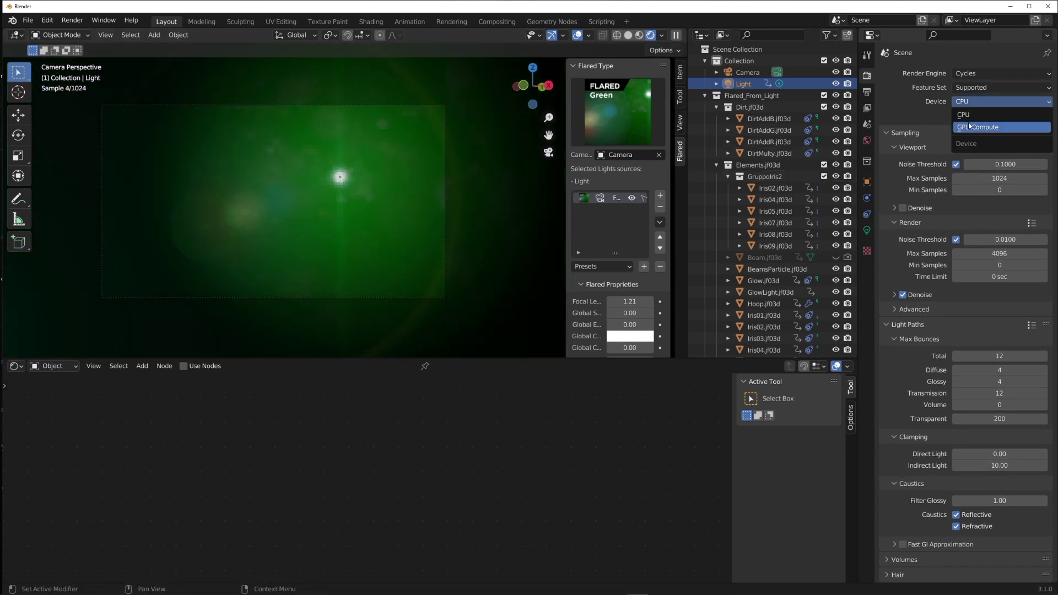
{"action": "left_click", "coordinate": [971, 131]}
Check the OptiX Cycles render devices in Preferences > System, then close Preferences.
{"action": "left_click", "coordinate": [47, 21]}
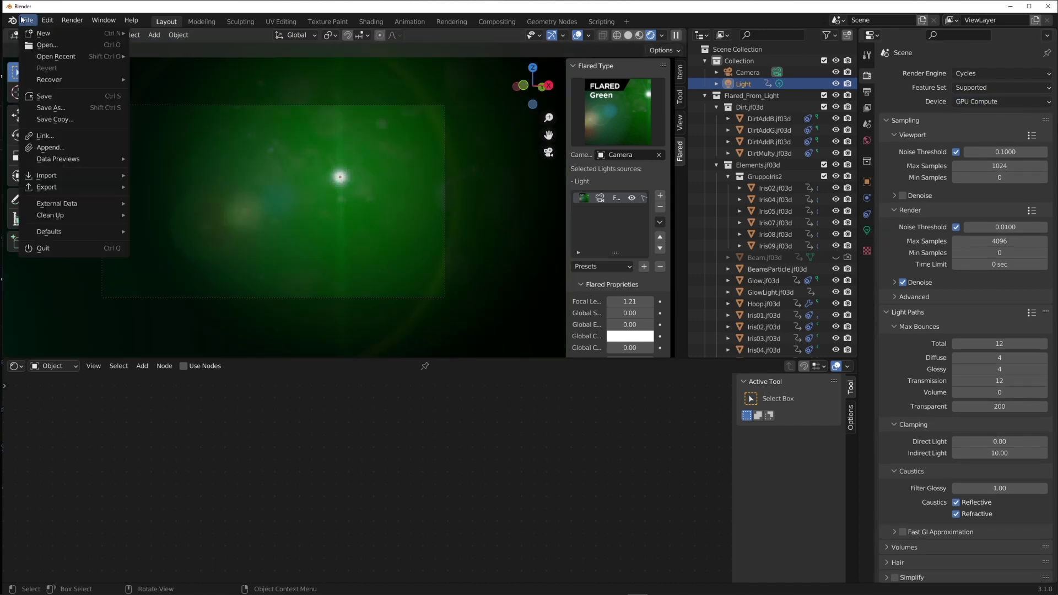
{"action": "left_click", "coordinate": [47, 21]}
{"action": "left_click", "coordinate": [48, 20]}
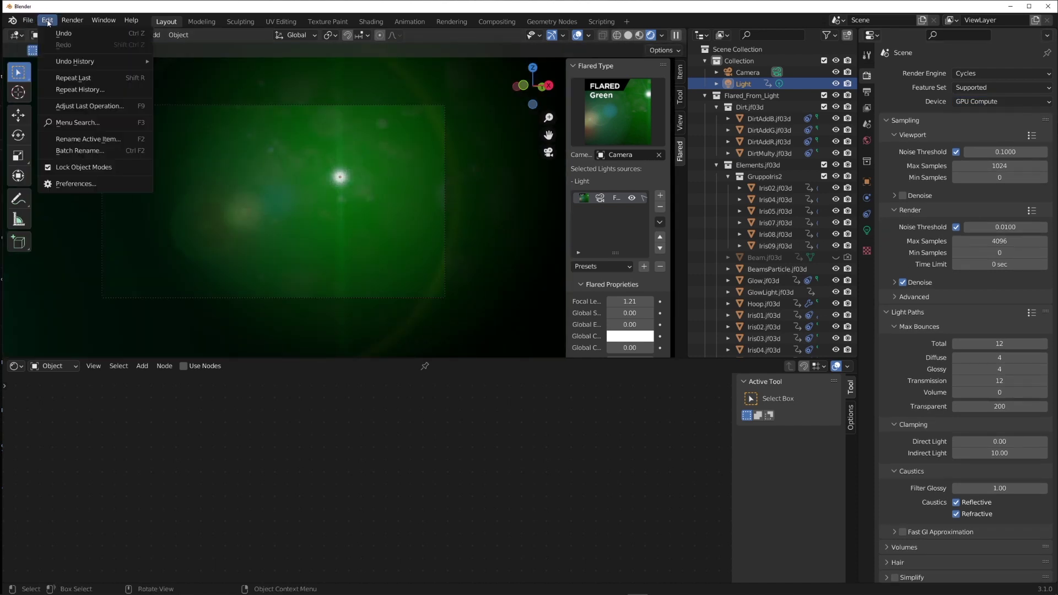
{"action": "left_click", "coordinate": [64, 186]}
{"action": "left_click", "coordinate": [31, 208]}
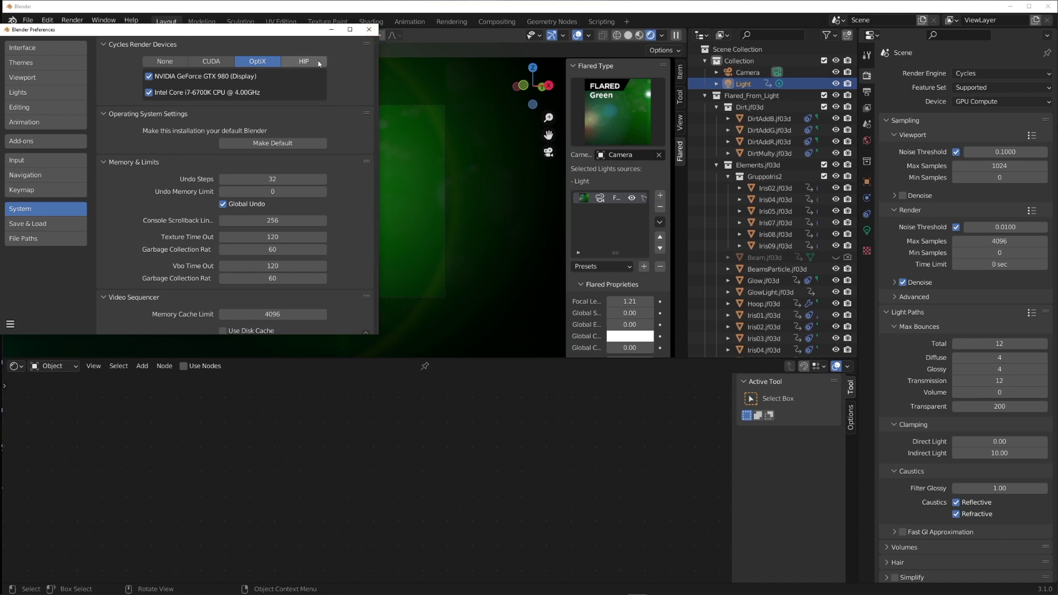
{"action": "left_click", "coordinate": [369, 29]}
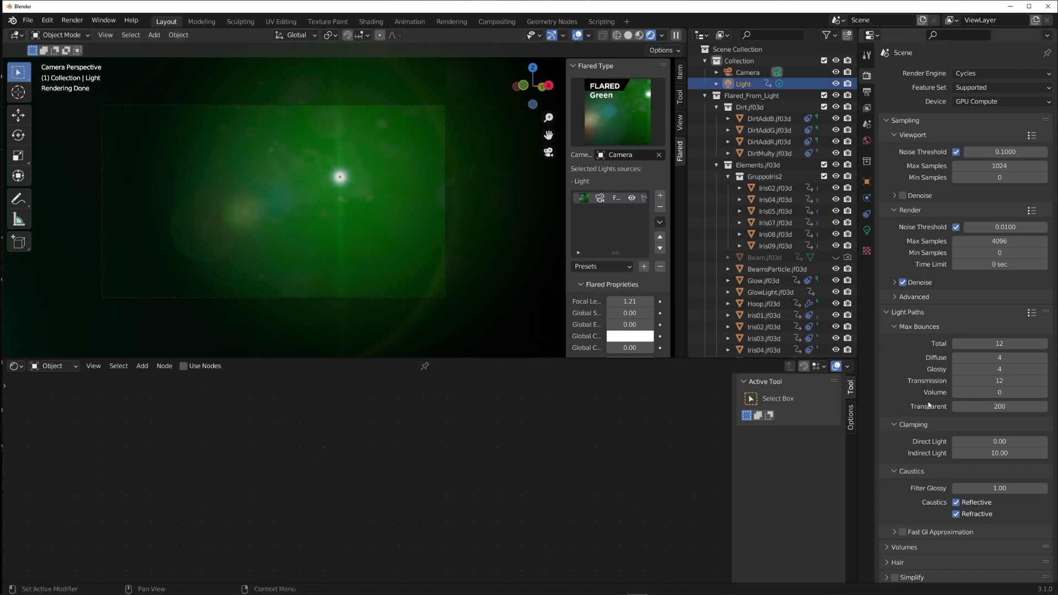
Try Transparent bounce limits of 10 and then 200 in Light Paths.
{"action": "left_click", "coordinate": [994, 408]}
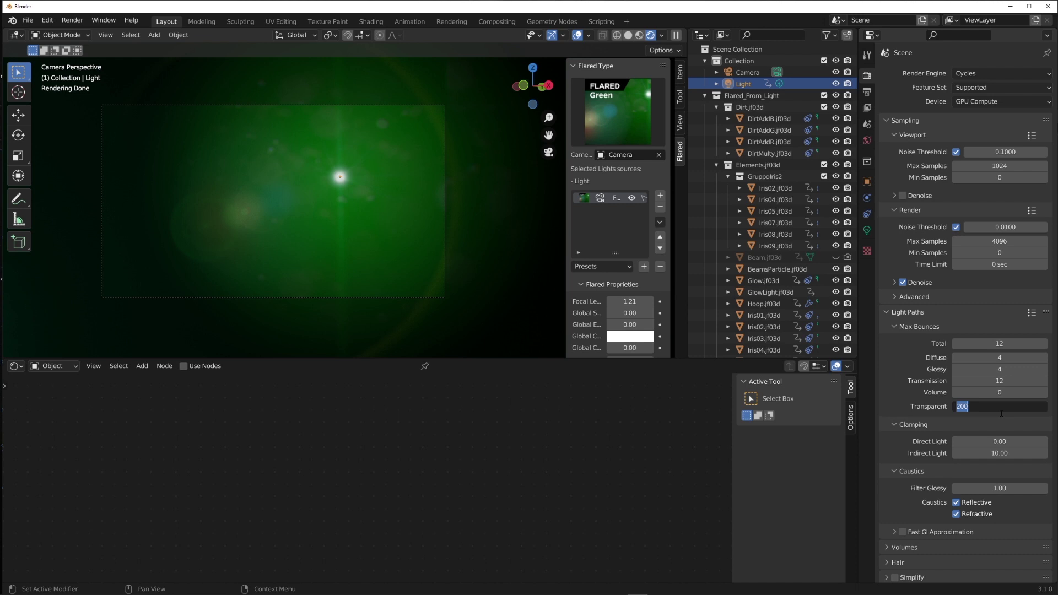
{"action": "type", "text": "10"}
{"action": "key", "text": "Return"}
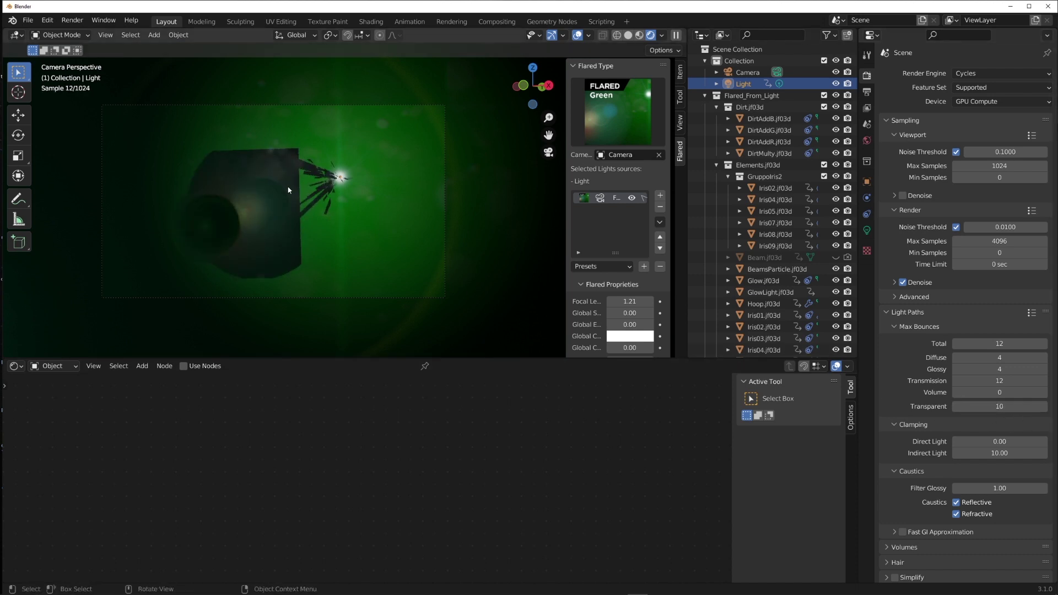
{"action": "scroll", "coordinate": [237, 237], "scroll_direction": "up", "scroll_amount": 2}
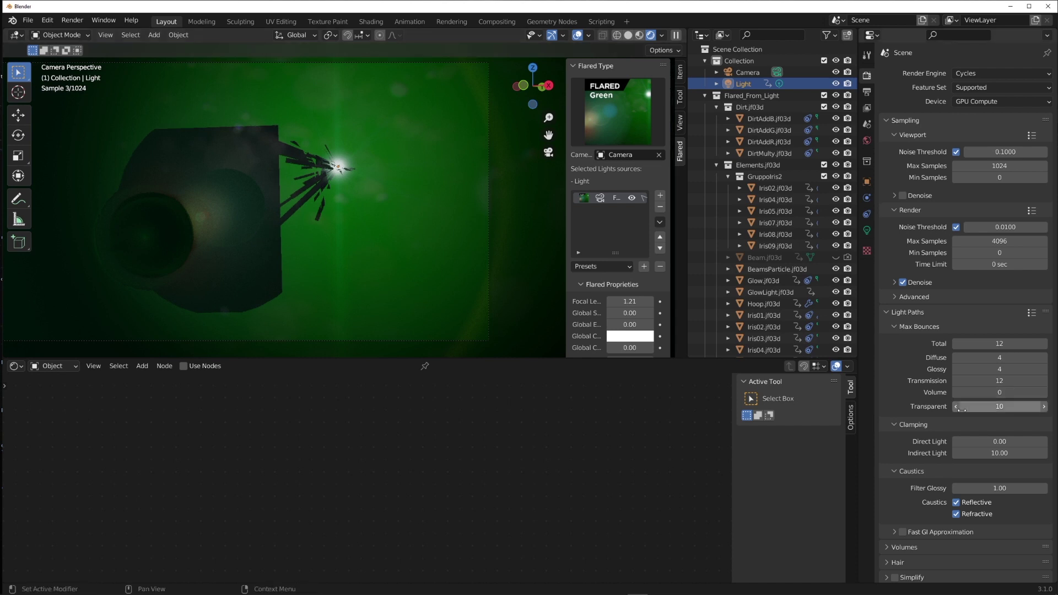
{"action": "left_click", "coordinate": [993, 406]}
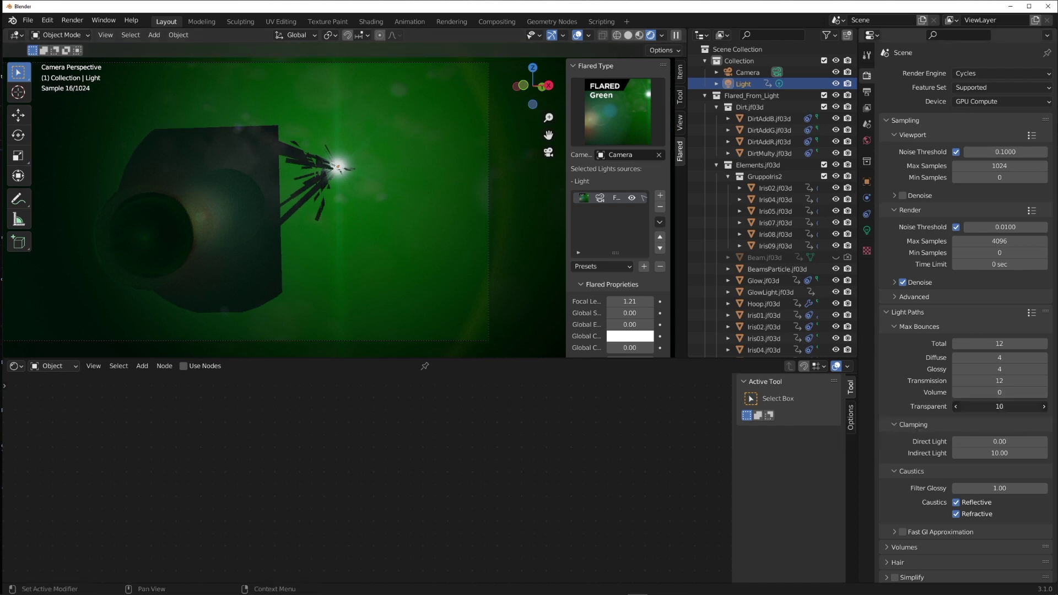
{"action": "type", "text": "200"}
{"action": "key", "text": "Return"}
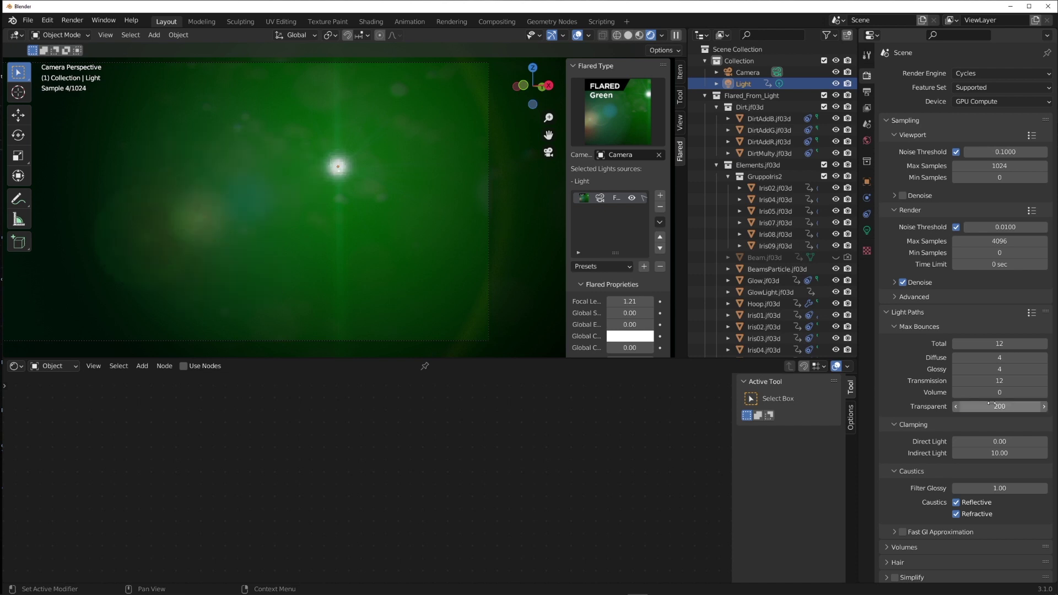
Set the Transparent bounce limit to 400 and move the light to the frame's upper left.
{"action": "scroll", "coordinate": [771, 248], "scroll_direction": "down", "scroll_amount": 1}
{"action": "scroll", "coordinate": [583, 253], "scroll_direction": "down", "scroll_amount": 3}
{"action": "scroll", "coordinate": [583, 253], "scroll_direction": "down", "scroll_amount": 2}
{"action": "left_click_drag", "start_coordinate": [568, 242], "coordinate": [473, 243]}
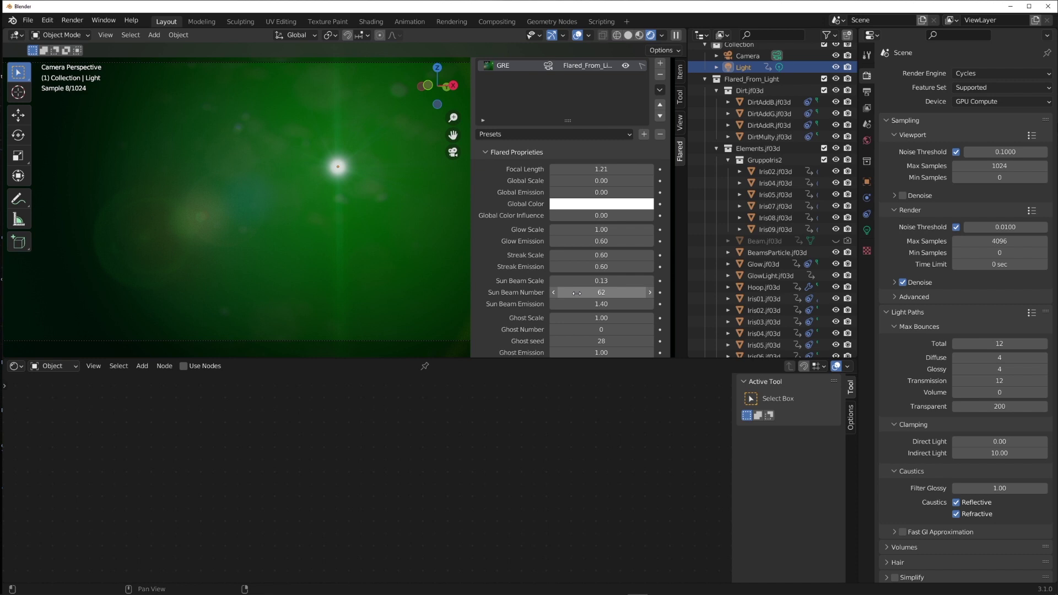
{"action": "scroll", "coordinate": [586, 287], "scroll_direction": "down", "scroll_amount": 1}
{"action": "scroll", "coordinate": [586, 287], "scroll_direction": "down", "scroll_amount": 1}
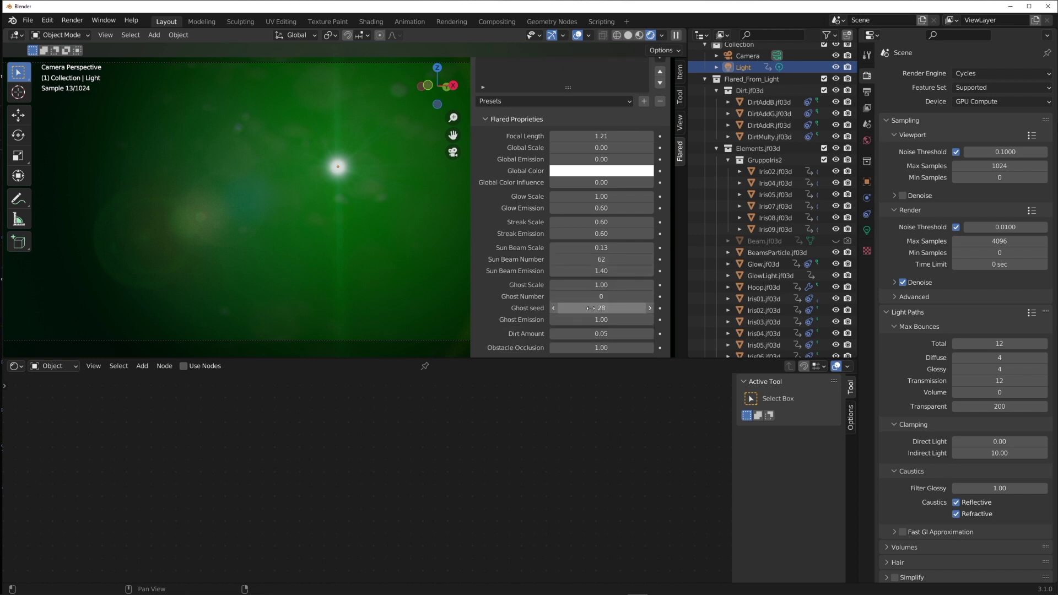
{"action": "left_click", "coordinate": [997, 407]}
{"action": "type", "text": "400"}
{"action": "key", "text": "Return"}
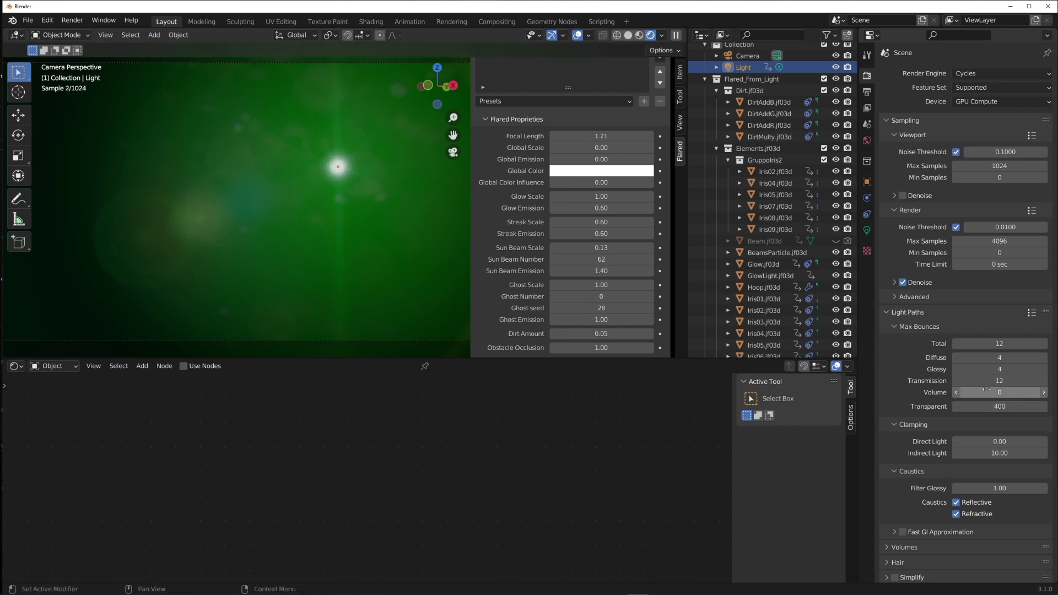
{"action": "key", "text": "F3"}
{"action": "left_click", "coordinate": [304, 204]}
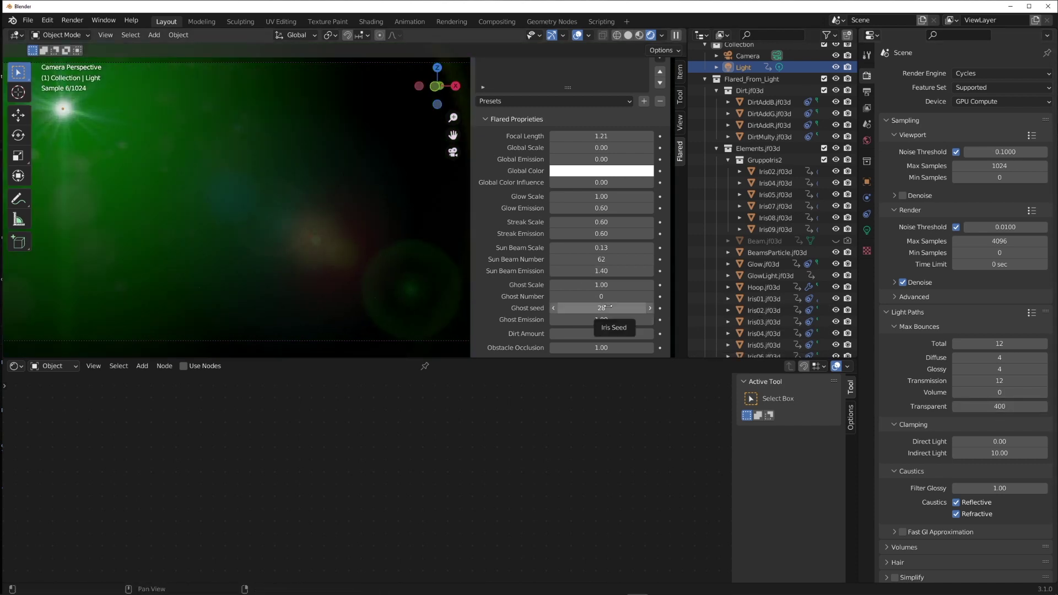
{"action": "left_click", "coordinate": [28, 21]}
{"action": "mouse_move", "coordinate": [47, 20]}
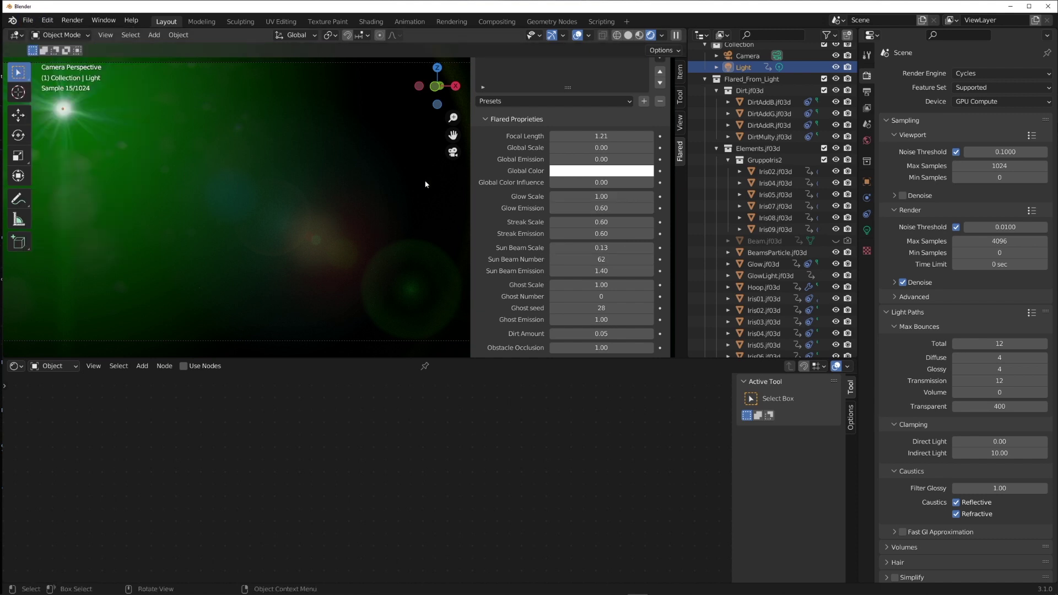
{"action": "scroll", "coordinate": [632, 142], "scroll_direction": "up", "scroll_amount": 5}
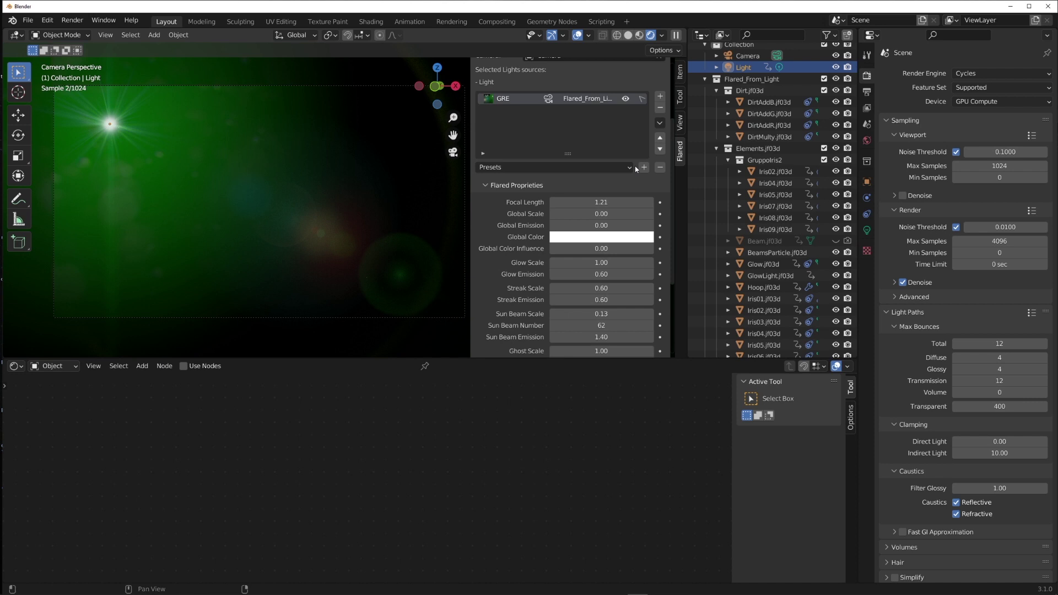
{"action": "scroll", "coordinate": [633, 141], "scroll_direction": "up", "scroll_amount": 2}
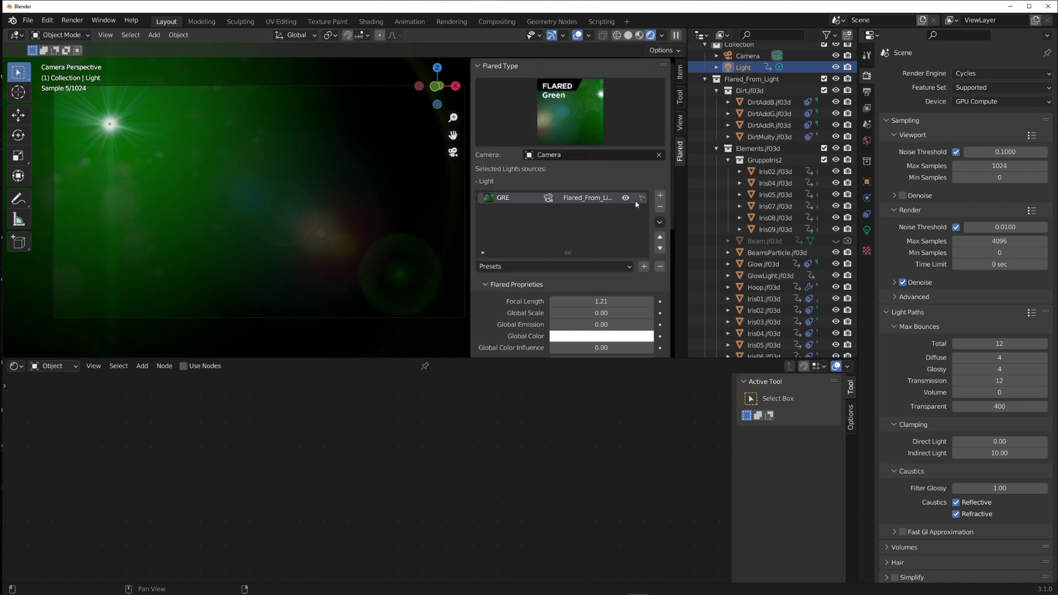
{"action": "left_click", "coordinate": [660, 222]}
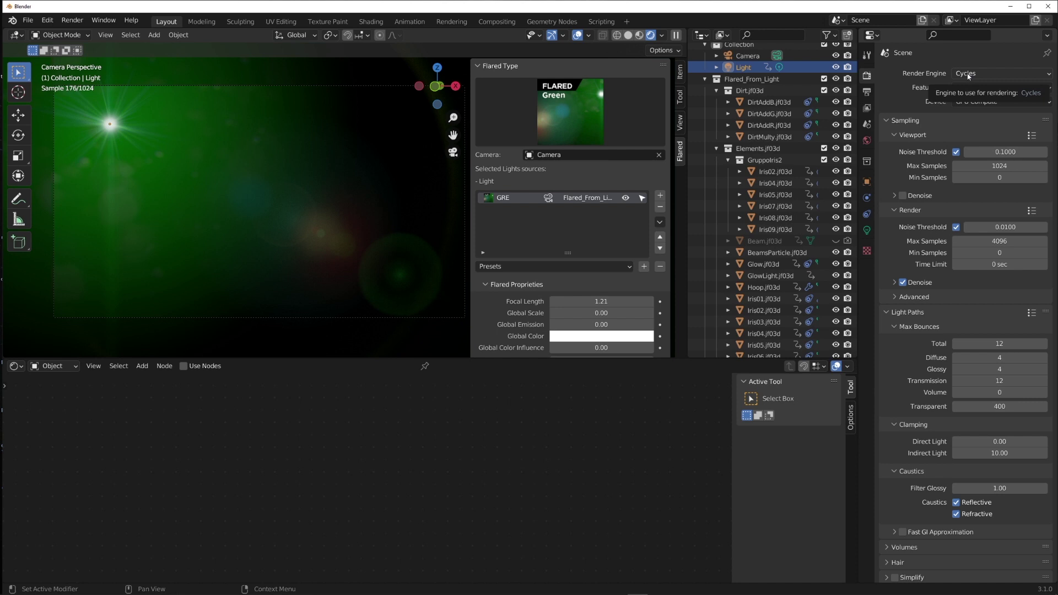
{"action": "left_click", "coordinate": [659, 221]}
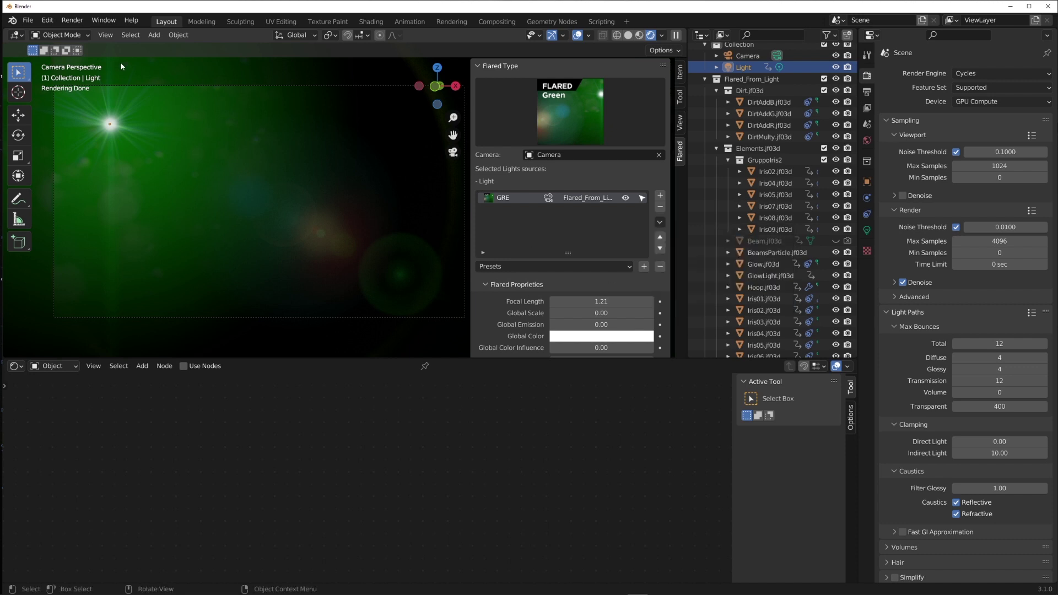
Open Preferences on the Flared add-on entry with its Cycles Legacy Mode option.
{"action": "left_click", "coordinate": [47, 19]}
{"action": "left_click", "coordinate": [75, 184]}
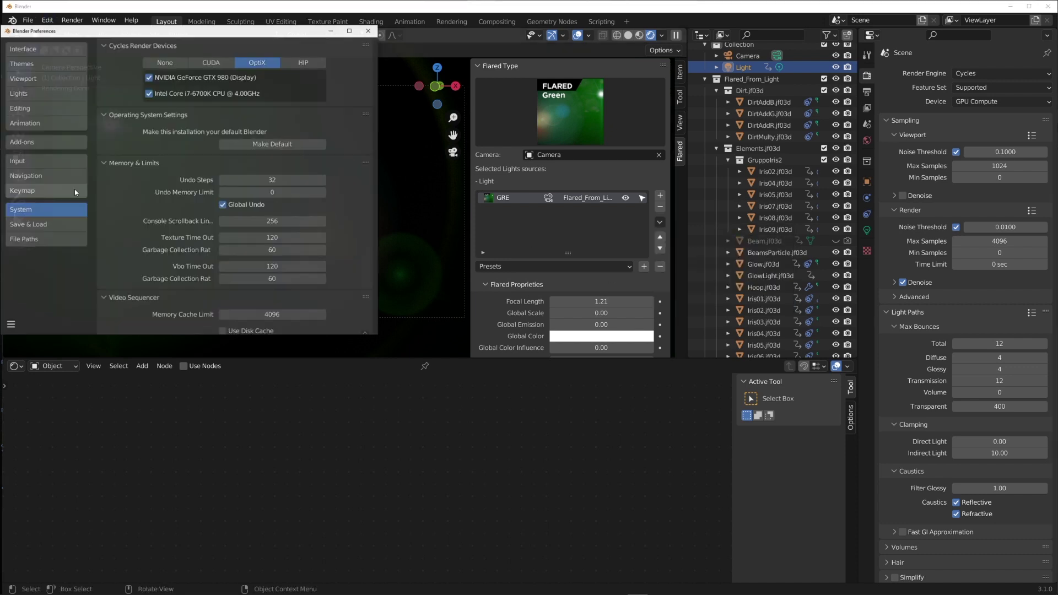
{"action": "left_click", "coordinate": [30, 143]}
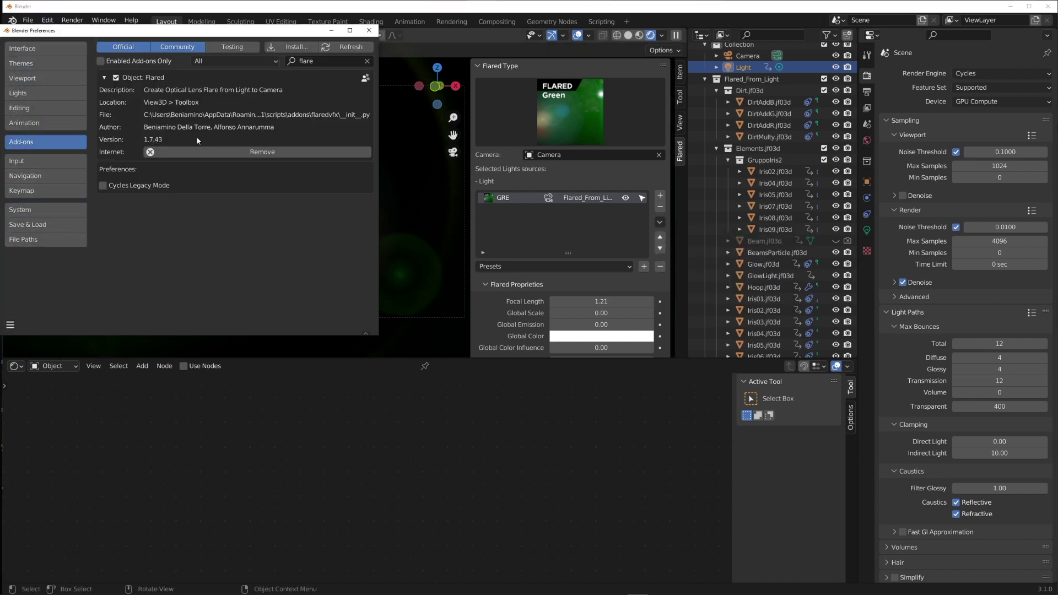
{"action": "left_click", "coordinate": [104, 186]}
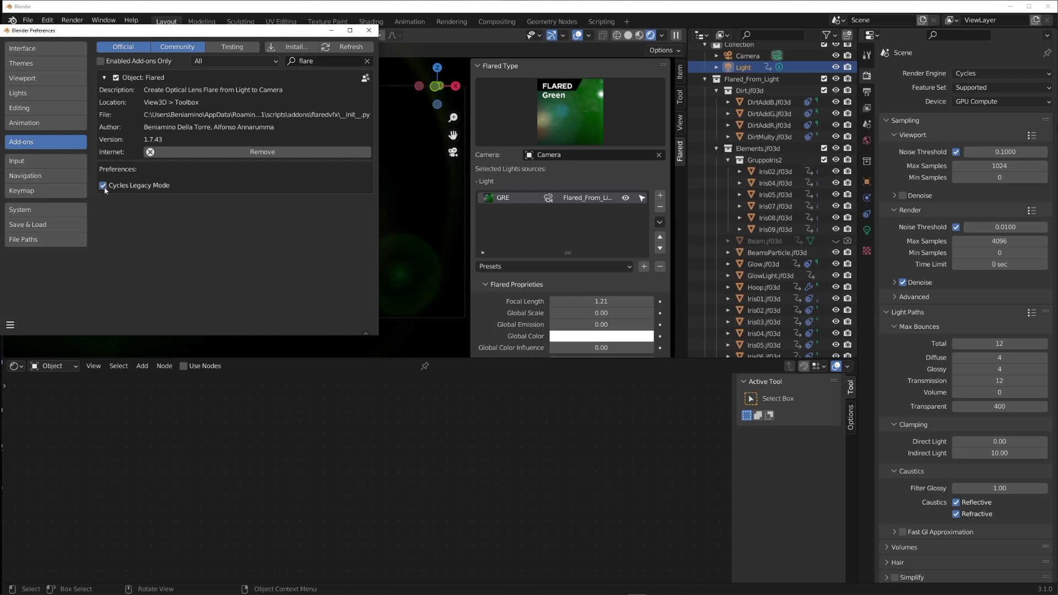
{"action": "left_click", "coordinate": [660, 222]}
Close Preferences and enable the Selectable column in the Outliner filter.
{"action": "left_click", "coordinate": [368, 30]}
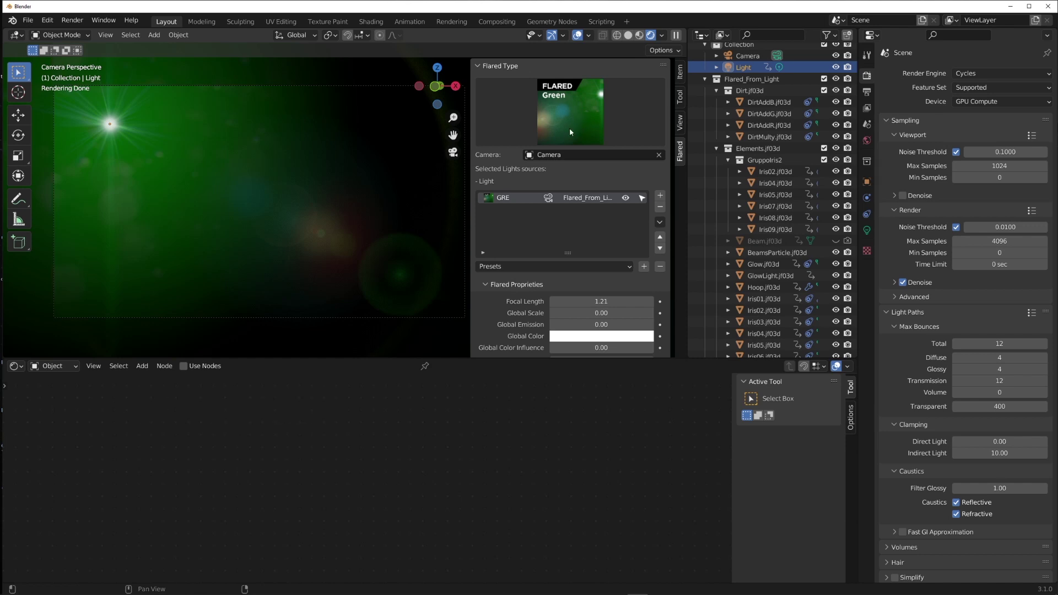
{"action": "left_click", "coordinate": [827, 35]}
{"action": "left_click", "coordinate": [790, 72]}
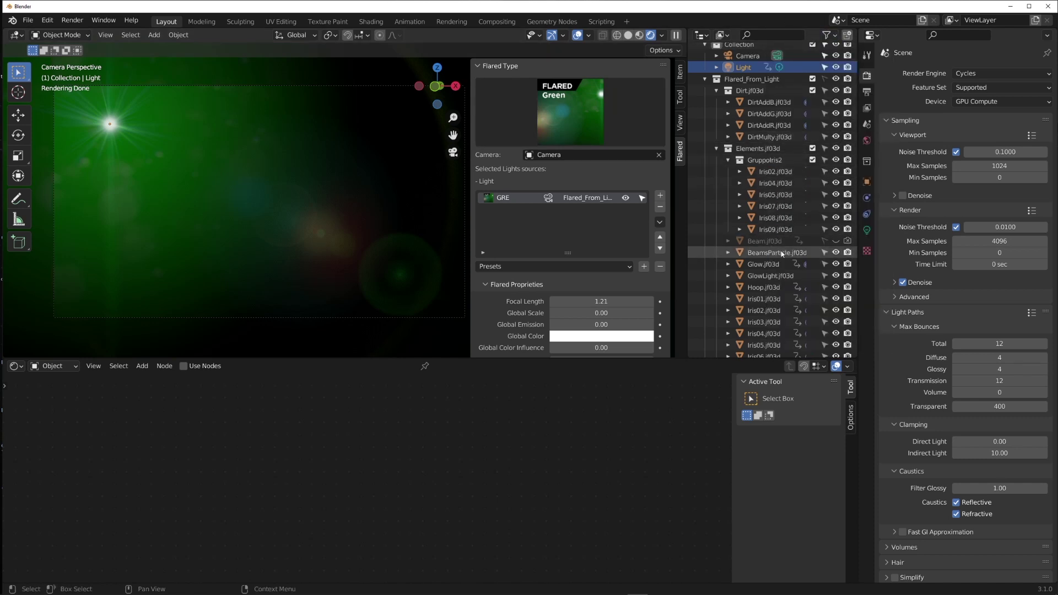
Select Iris03.jf03d and fit its whole material node tree in the Shader Editor.
{"action": "scroll", "coordinate": [771, 265], "scroll_direction": "down", "scroll_amount": 3}
{"action": "scroll", "coordinate": [769, 270], "scroll_direction": "down", "scroll_amount": 1}
{"action": "left_click", "coordinate": [765, 272]}
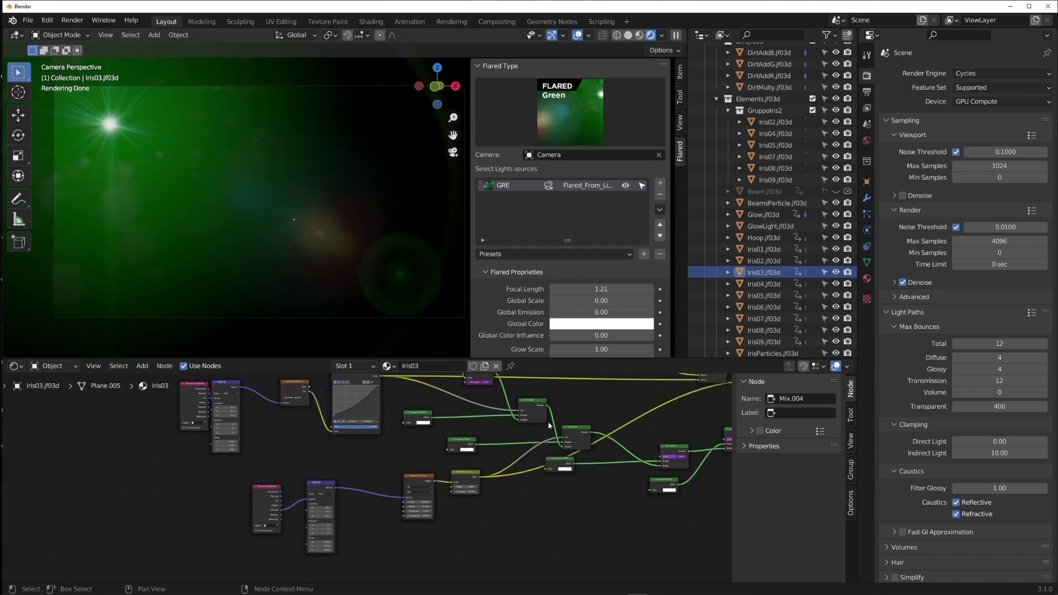
{"action": "middle_click_drag", "start_coordinate": [548, 421], "coordinate": [433, 481]}
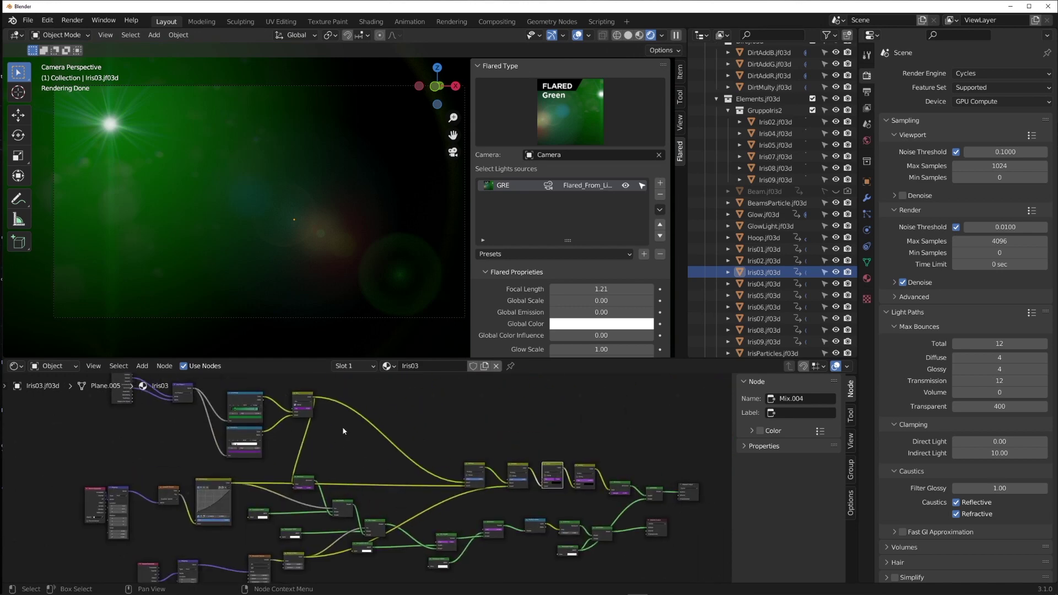
{"action": "middle_click_drag", "start_coordinate": [556, 465], "coordinate": [310, 471]}
{"action": "scroll", "coordinate": [428, 437], "scroll_direction": "up", "scroll_amount": 5}
{"action": "scroll", "coordinate": [397, 461], "scroll_direction": "down", "scroll_amount": 3}
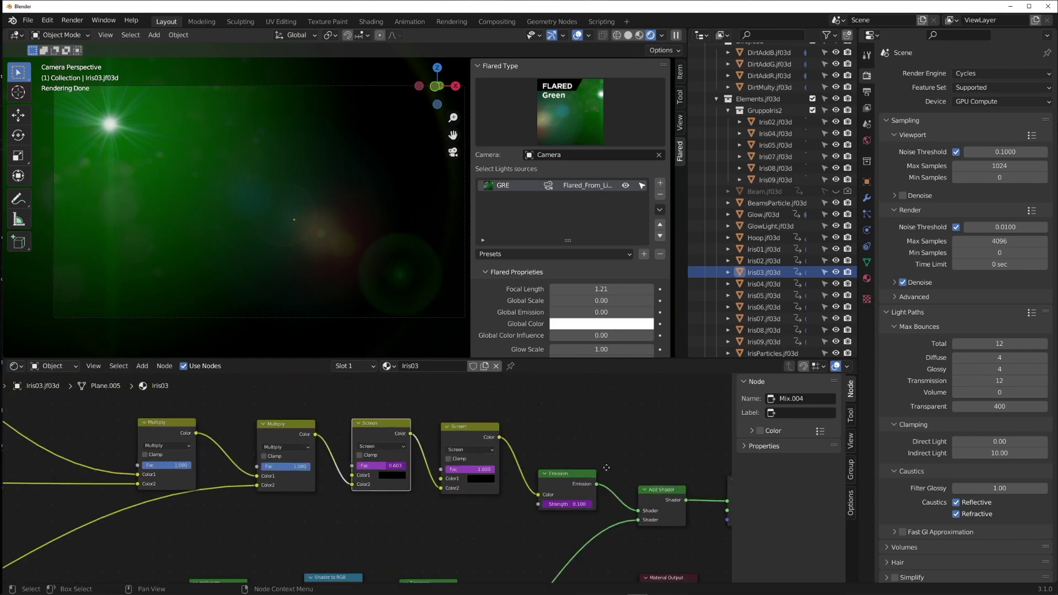
{"action": "key", "text": "Home"}
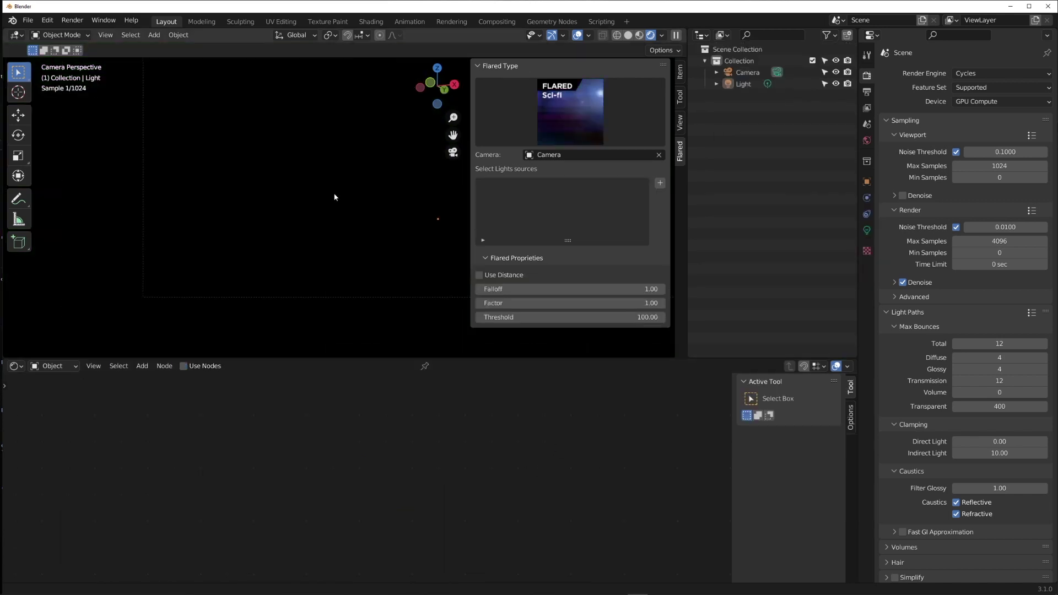
Select the Light and add a Sci-fi flare to it.
{"action": "left_click", "coordinate": [349, 265]}
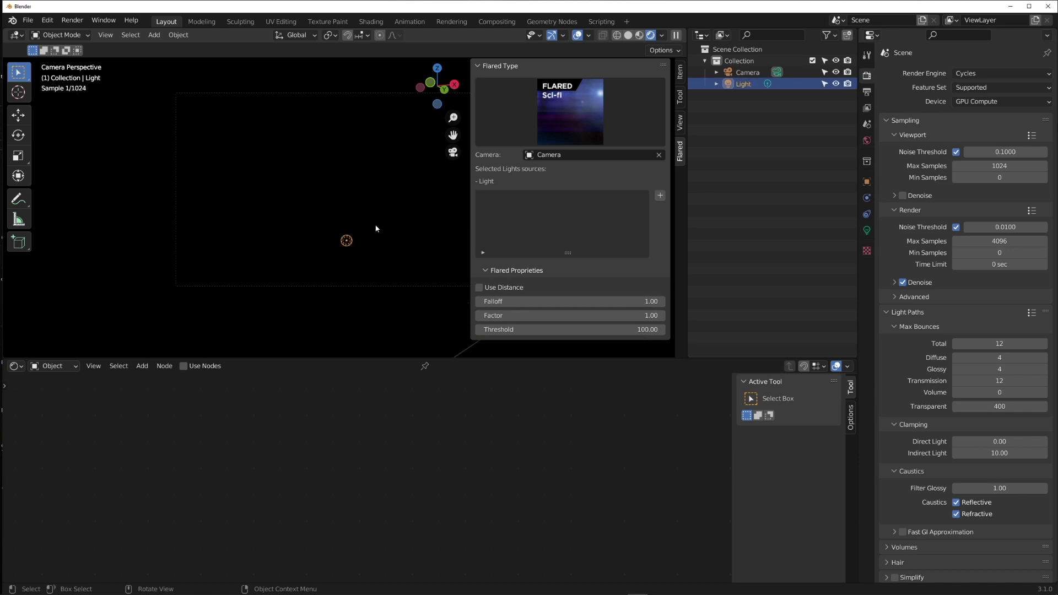
{"action": "middle_click_drag", "start_coordinate": [325, 243], "coordinate": [338, 220], "text": "shift"}
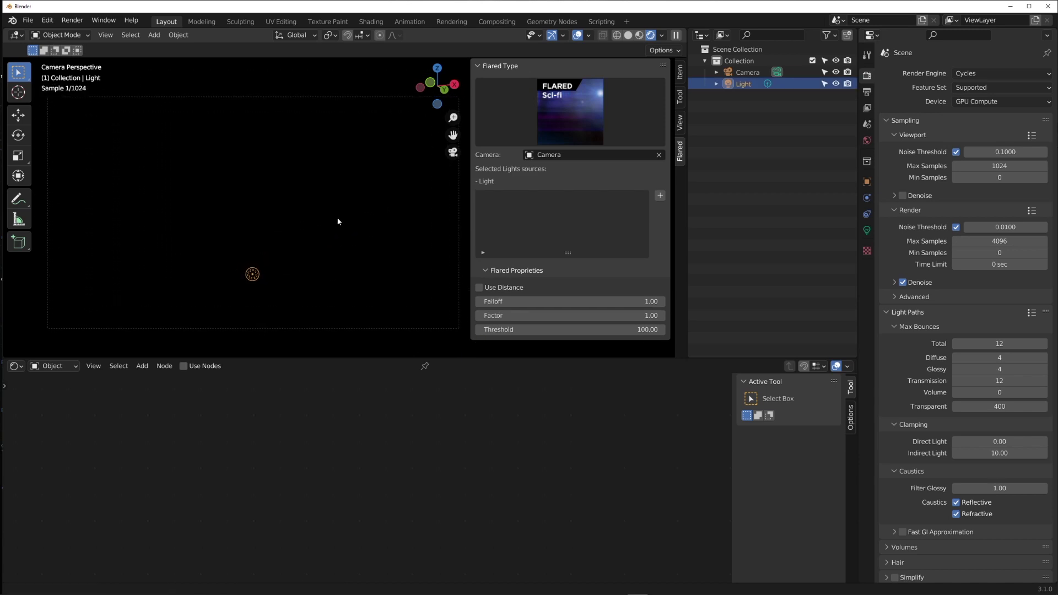
{"action": "left_click", "coordinate": [660, 195]}
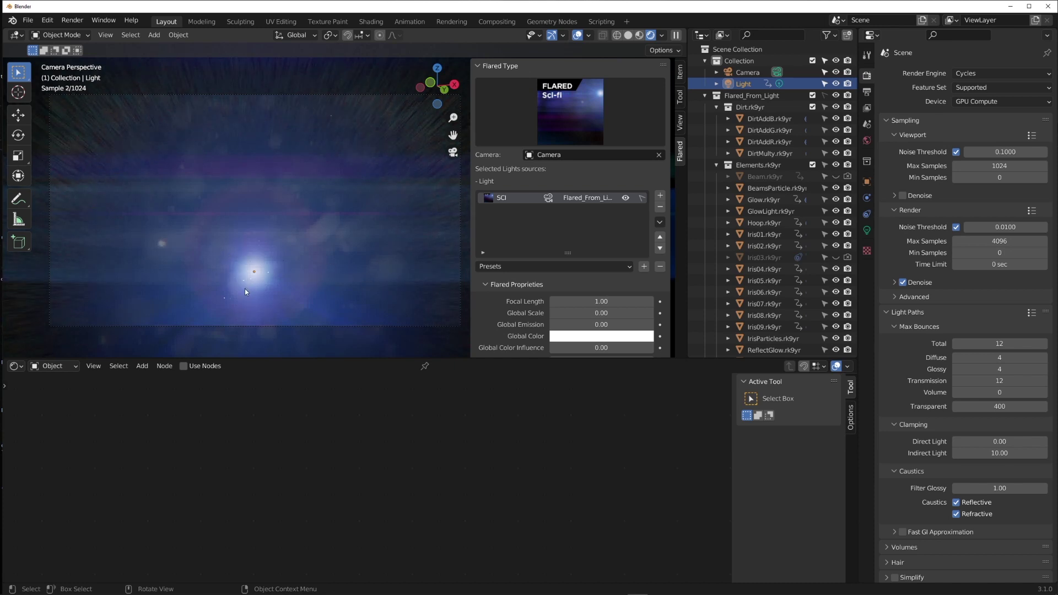
Hide viewport overlays with Shift+Alt+Z and zoom in on the flare streaks.
{"action": "key", "text": "shift+alt+z"}
{"action": "middle_click_drag", "start_coordinate": [232, 297], "coordinate": [267, 210], "text": "ctrl"}
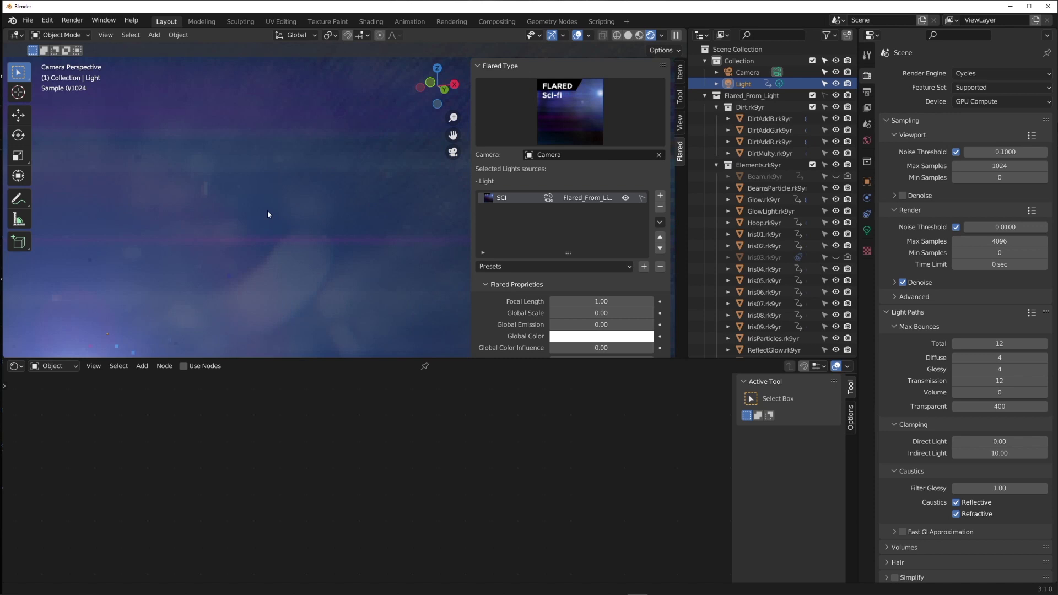
{"action": "middle_click_drag", "start_coordinate": [293, 171], "coordinate": [338, 131], "text": "shift"}
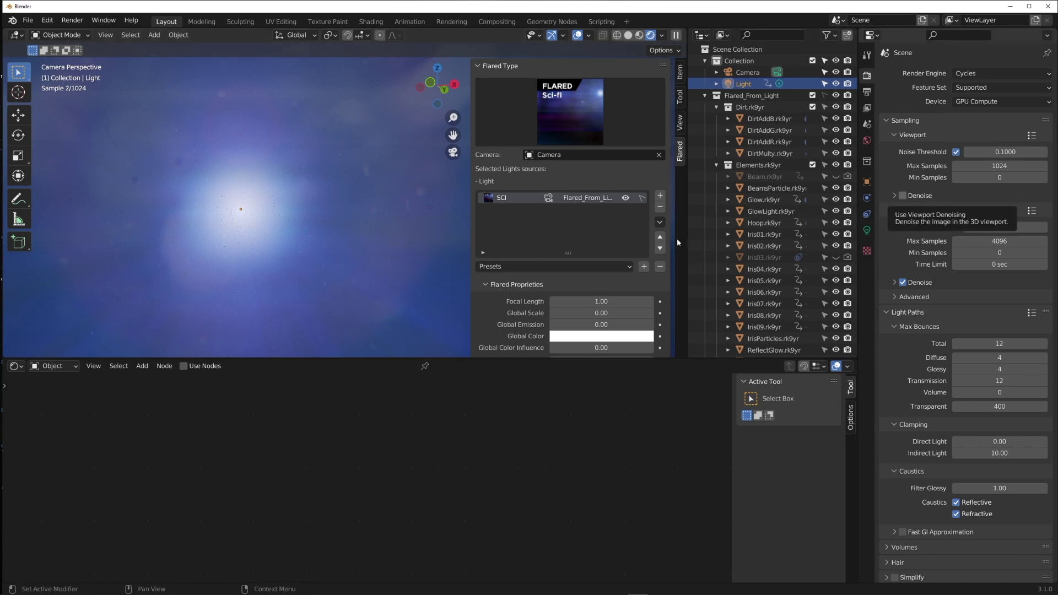
In Sampling > Viewport, check Denoise and set its passes to Albedo and Normal.
{"action": "left_click", "coordinate": [903, 196]}
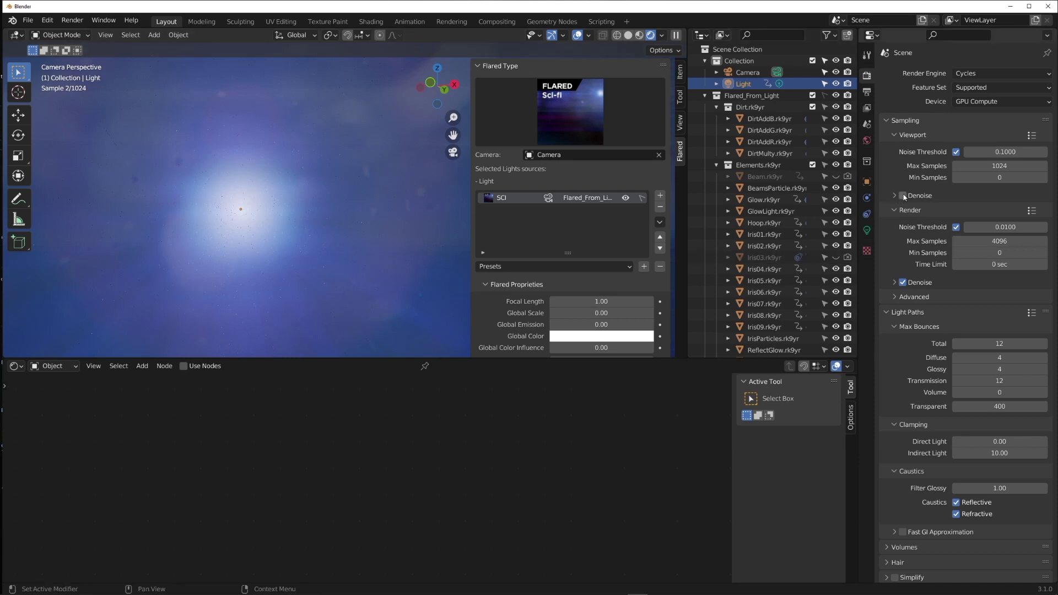
{"action": "left_click", "coordinate": [894, 195]}
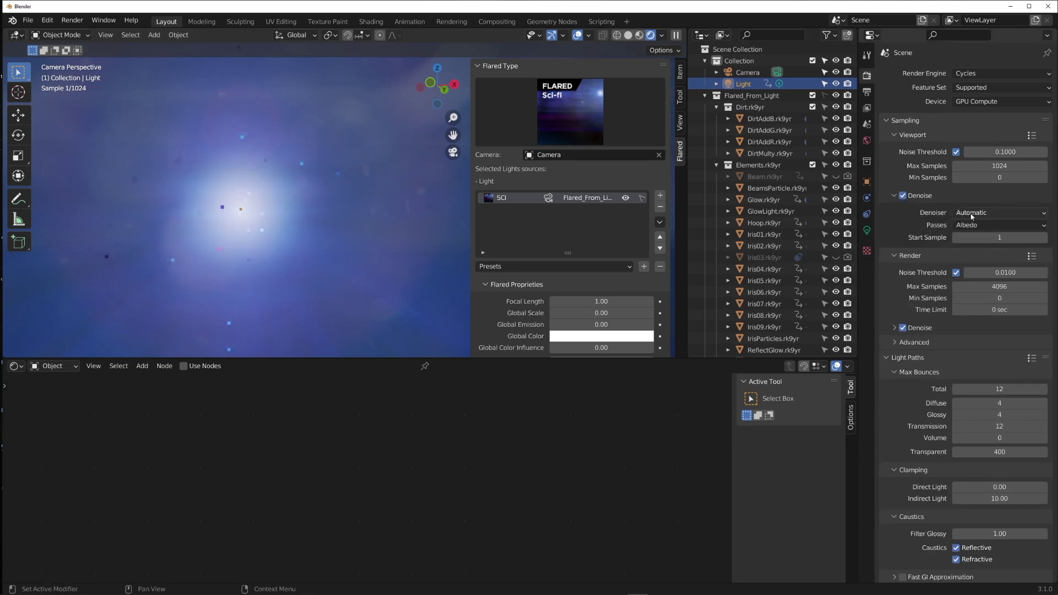
{"action": "left_click", "coordinate": [973, 226]}
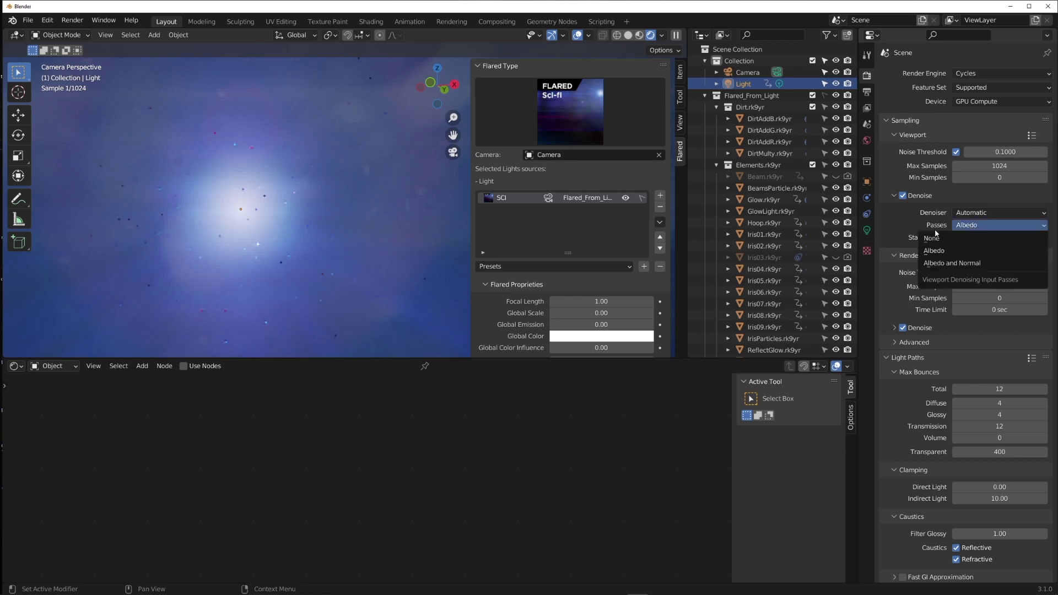
{"action": "left_click", "coordinate": [964, 264]}
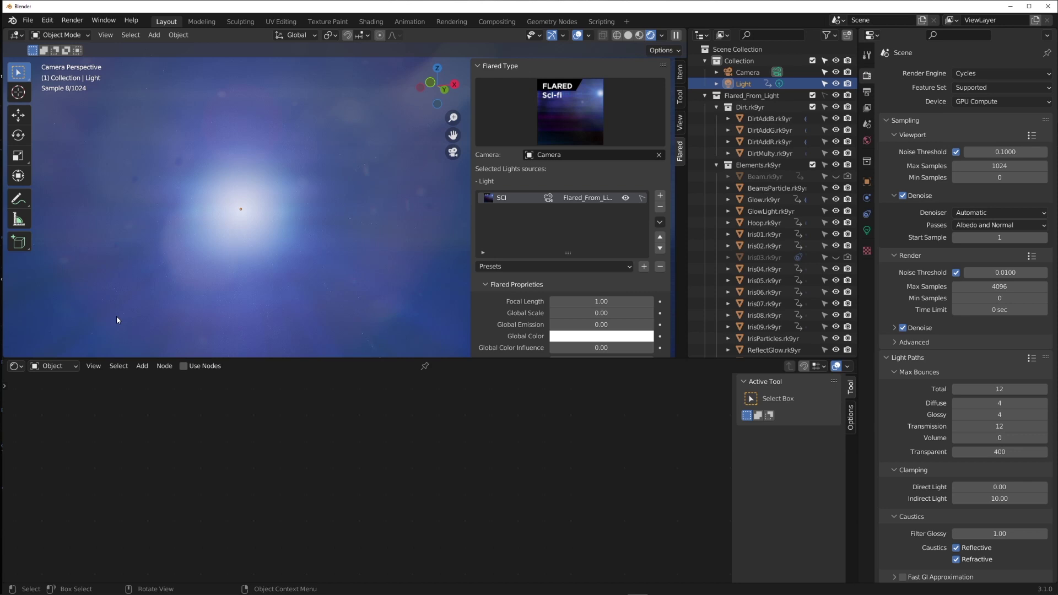
Undo the Sci-fi flare and add the Octagonal flare to the Light.
{"action": "key", "text": "ctrl+z"}
{"action": "key", "text": "ctrl+z"}
{"action": "key", "text": "ctrl+z"}
{"action": "key", "text": "ctrl+z"}
{"action": "key", "text": "ctrl+z"}
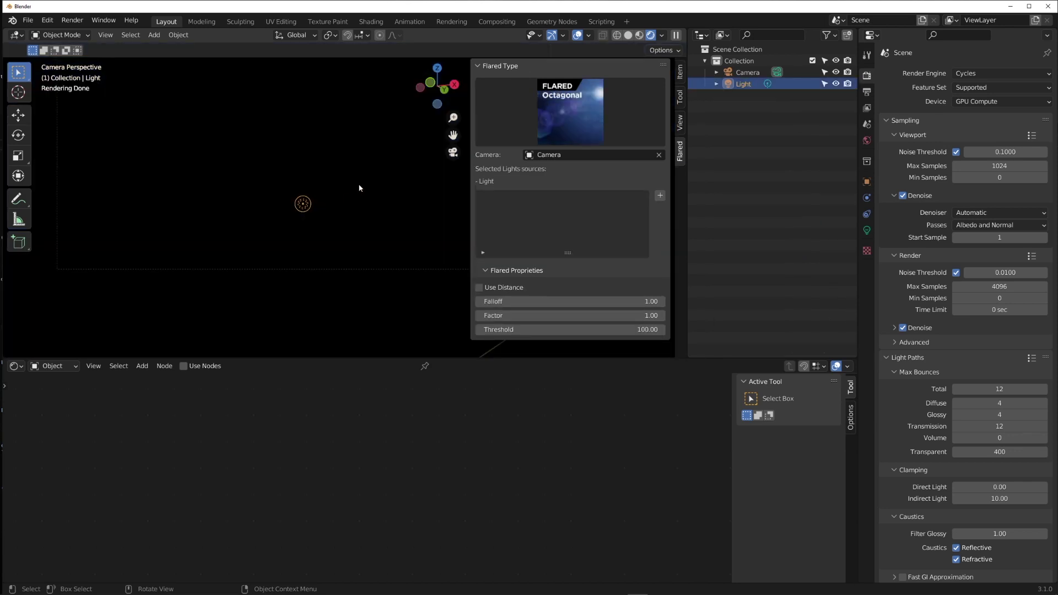
{"action": "key", "text": "ctrl+z"}
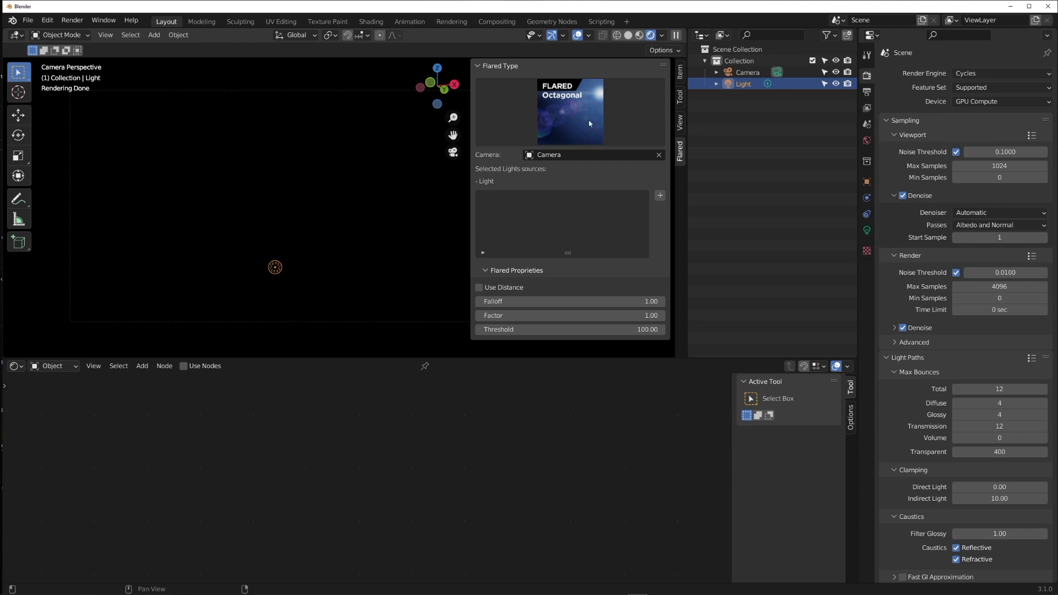
{"action": "left_click", "coordinate": [660, 195]}
Turn off viewport Denoise and walk-navigate the camera so the ghosts cross the frame.
{"action": "key", "text": "F3"}
{"action": "type", "text": "walk"}
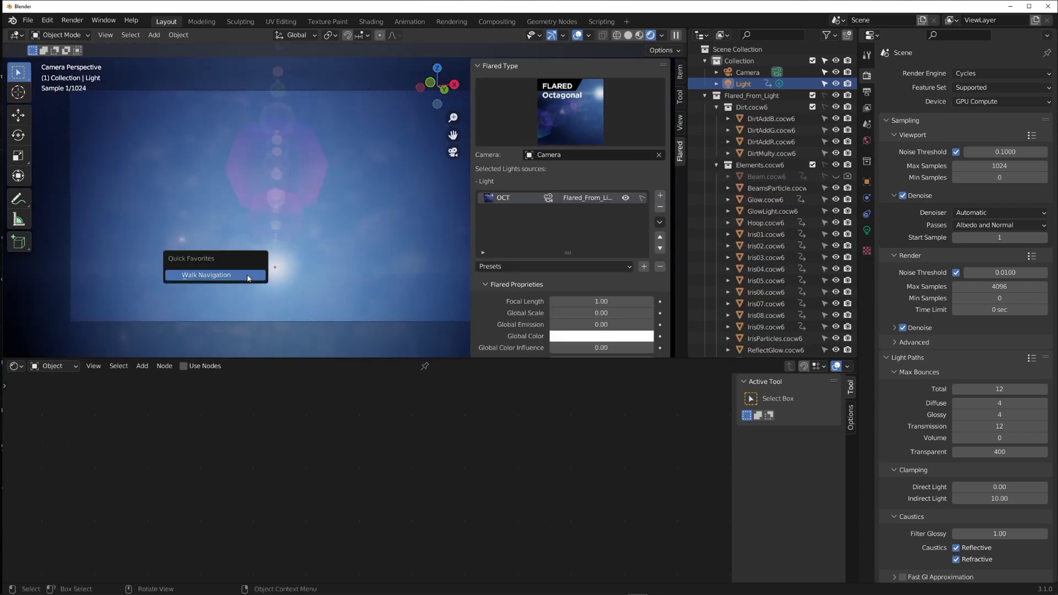
{"action": "key", "text": "Return"}
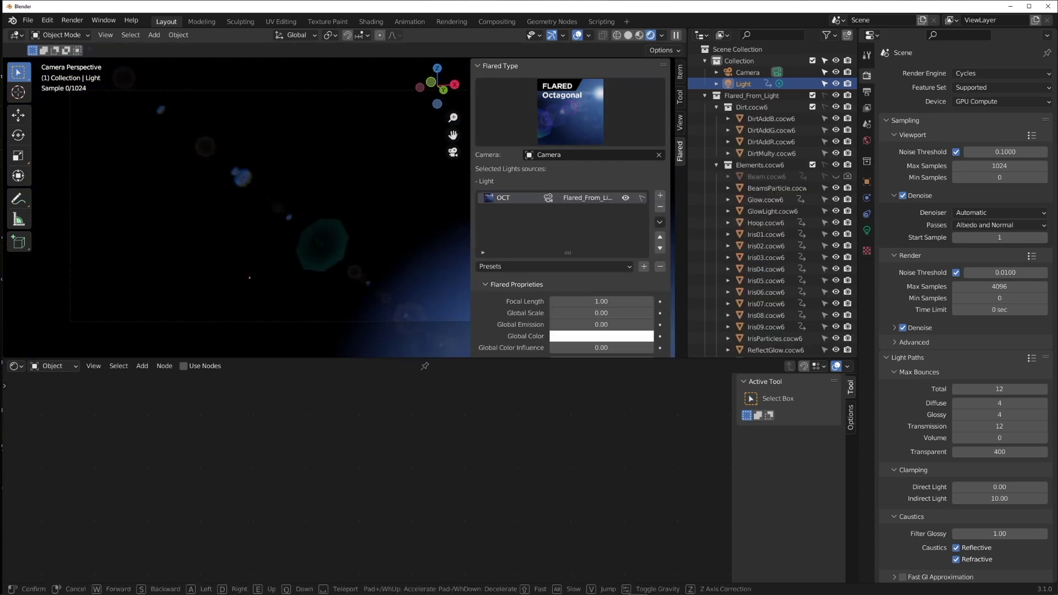
{"action": "left_click", "coordinate": [408, 200]}
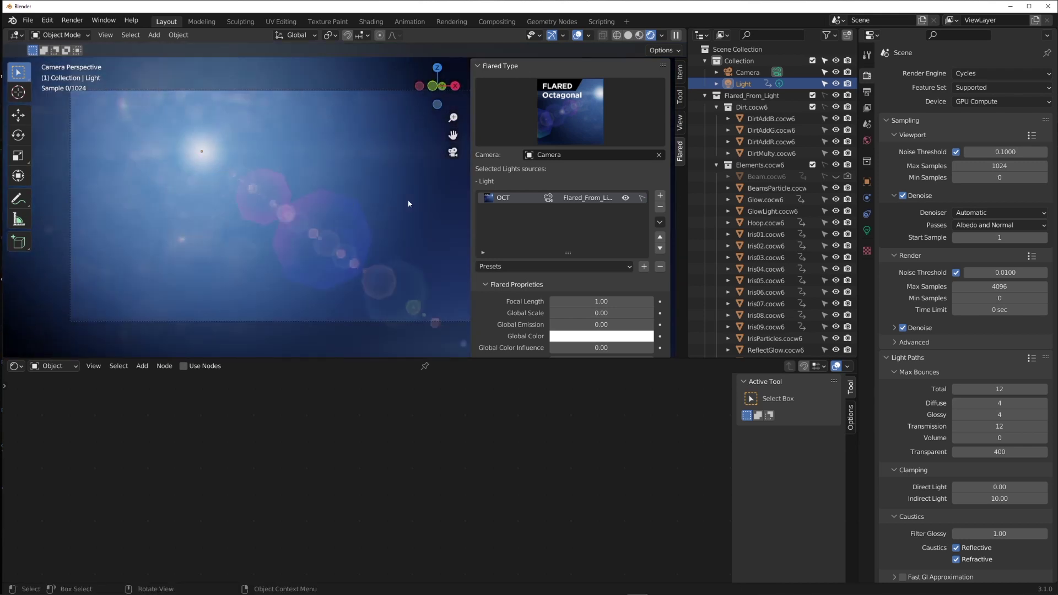
{"action": "left_click", "coordinate": [903, 195]}
{"action": "key", "text": "q"}
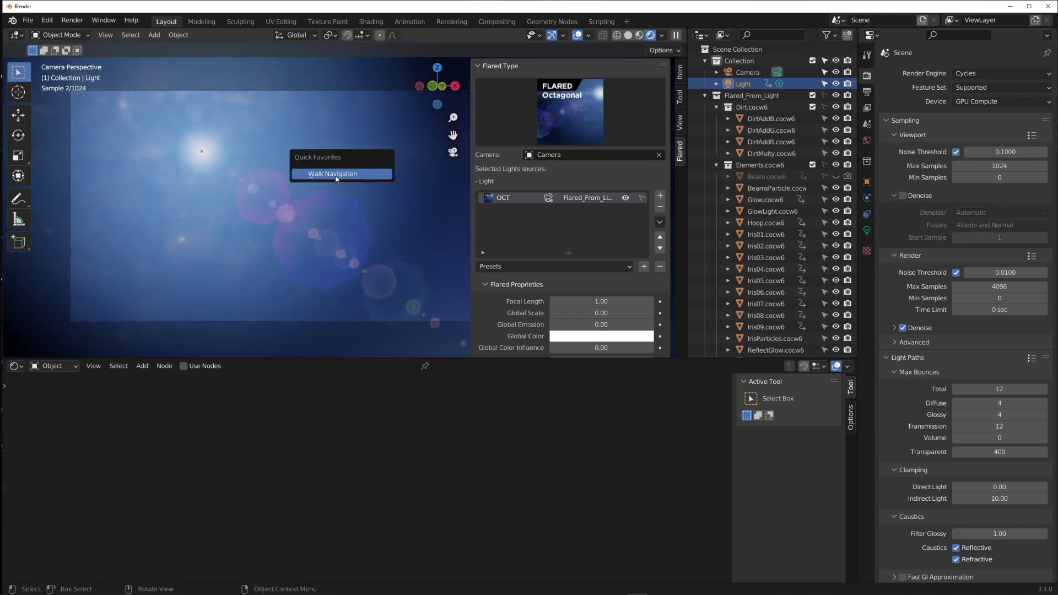
{"action": "left_click", "coordinate": [335, 175]}
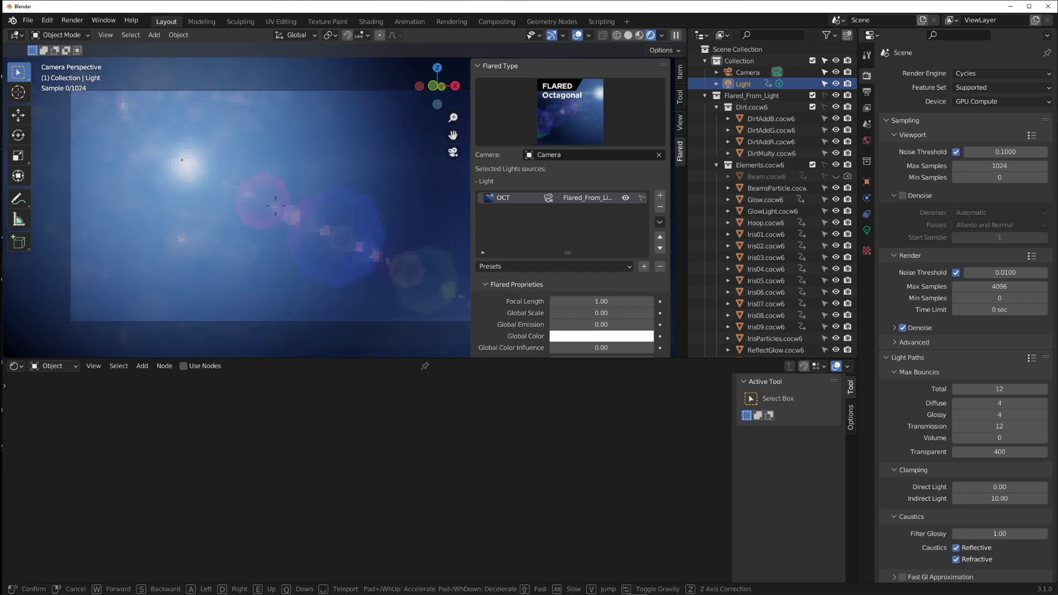
Confirm the camera's new orientation and scroll the sidebar down to Flared Proprieties.
{"action": "left_click", "coordinate": [276, 205]}
{"action": "scroll", "coordinate": [616, 294], "scroll_direction": "down", "scroll_amount": 4}
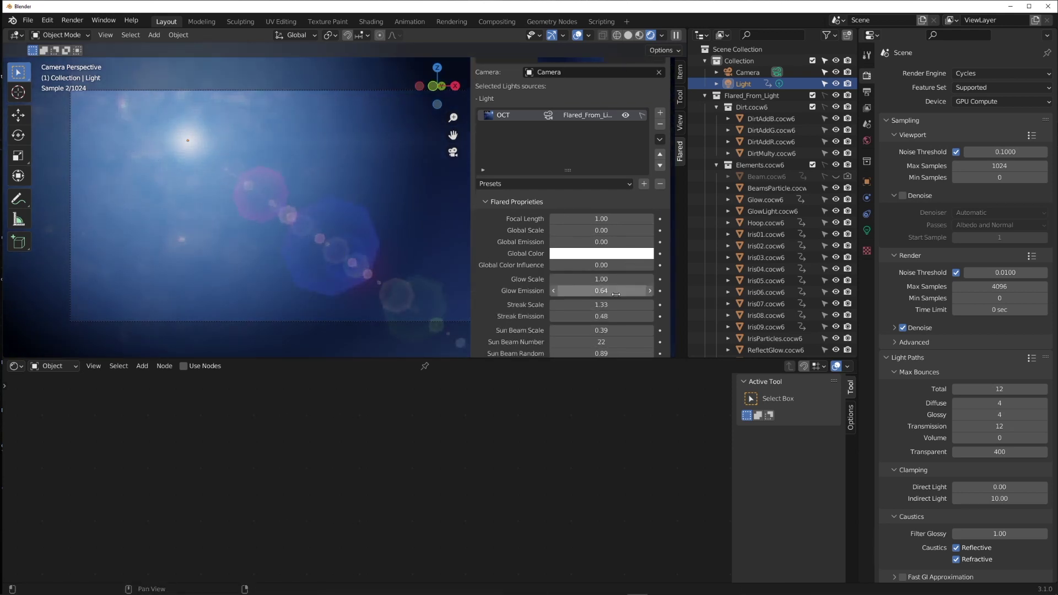
{"action": "scroll", "coordinate": [615, 294], "scroll_direction": "down", "scroll_amount": 3}
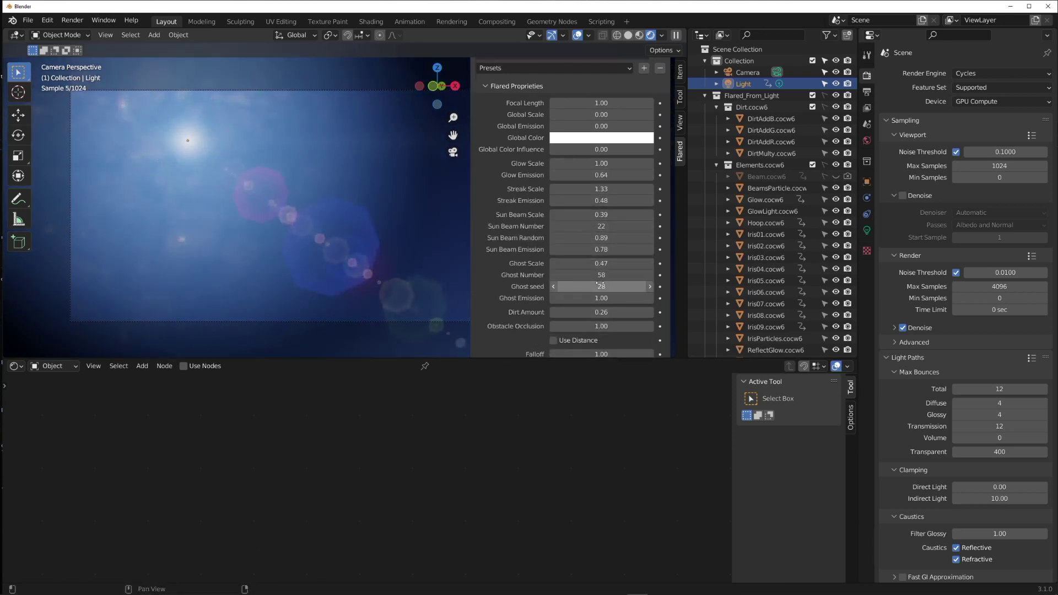
Raise the Ghost Number from 58 to 89.
{"action": "left_click_drag", "start_coordinate": [600, 275], "coordinate": [631, 275]}
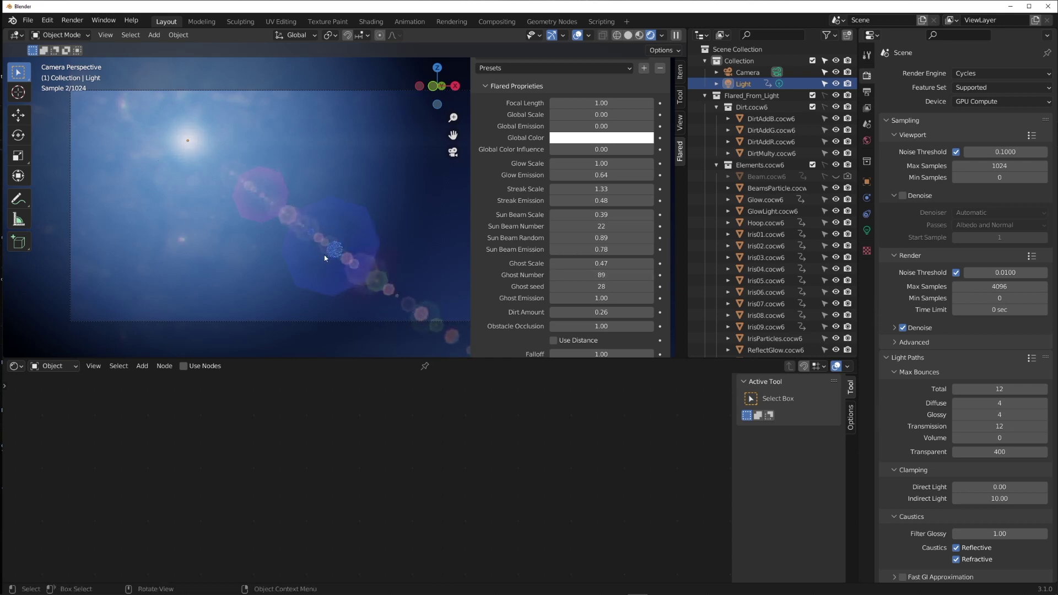
{"action": "scroll", "coordinate": [353, 271], "scroll_direction": "up", "scroll_amount": 5}
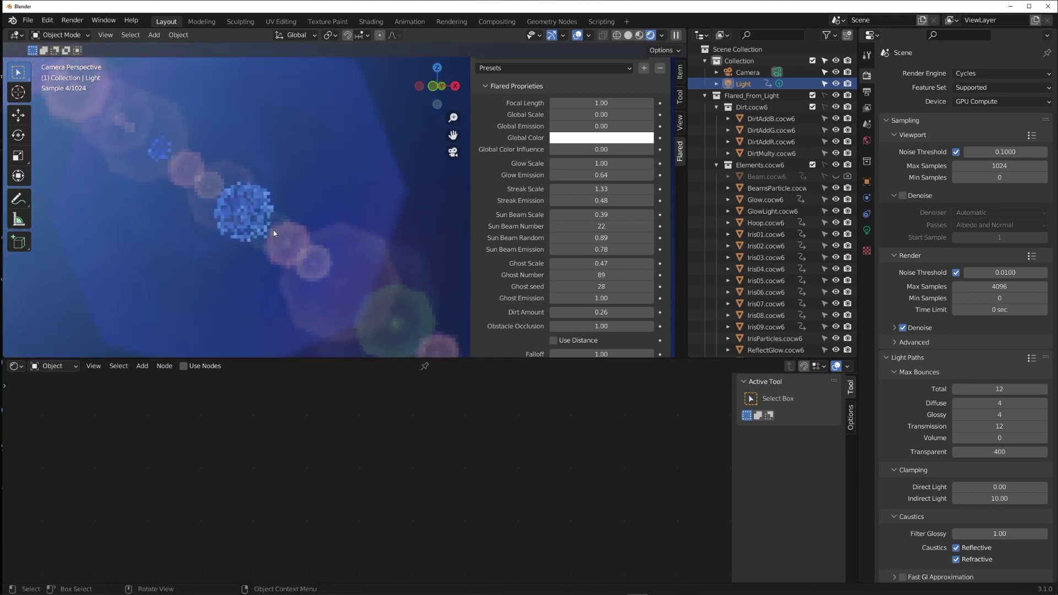
{"action": "scroll", "coordinate": [265, 238], "scroll_direction": "up", "scroll_amount": 3}
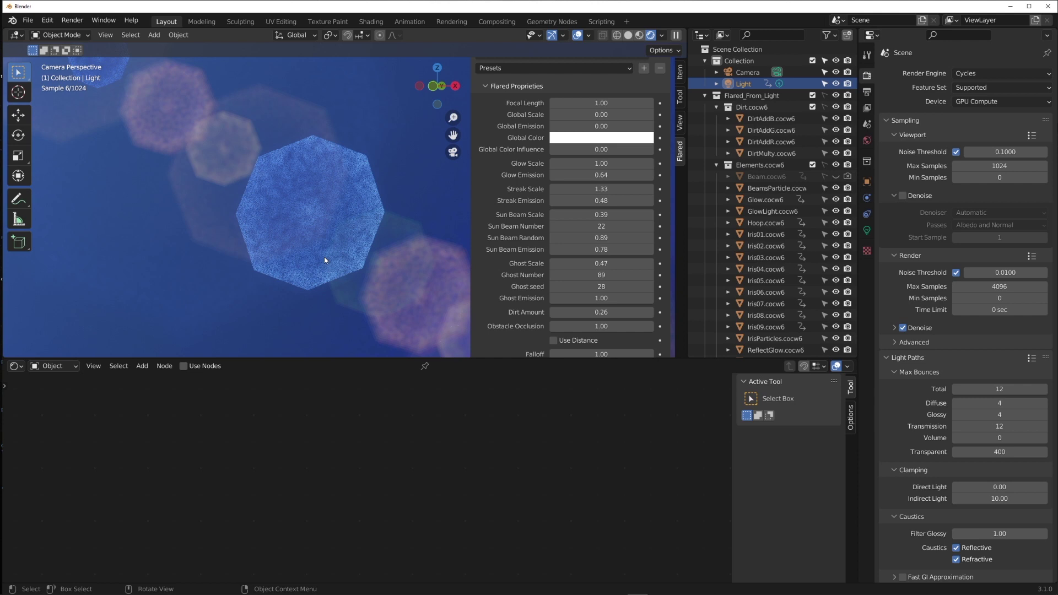
{"action": "left_click", "coordinate": [970, 74]}
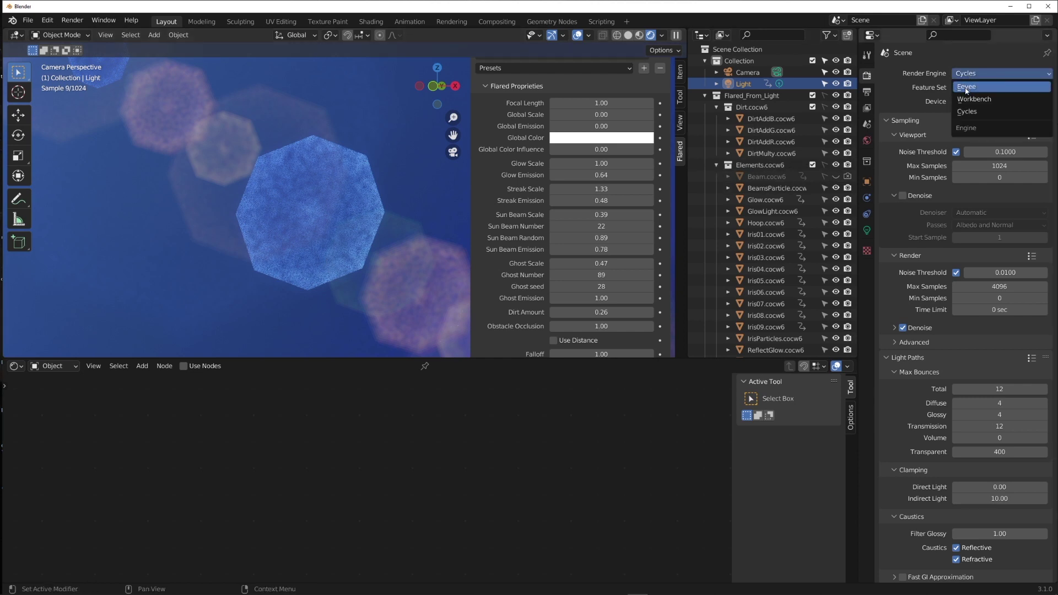
{"action": "left_click", "coordinate": [969, 87]}
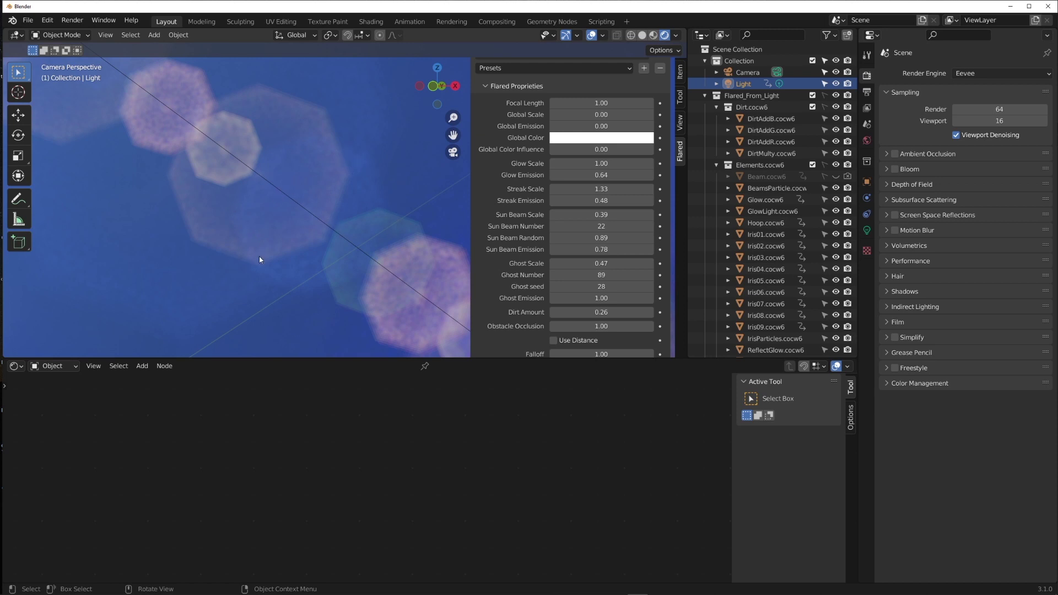
{"action": "left_click", "coordinate": [970, 73]}
{"action": "left_click", "coordinate": [967, 111]}
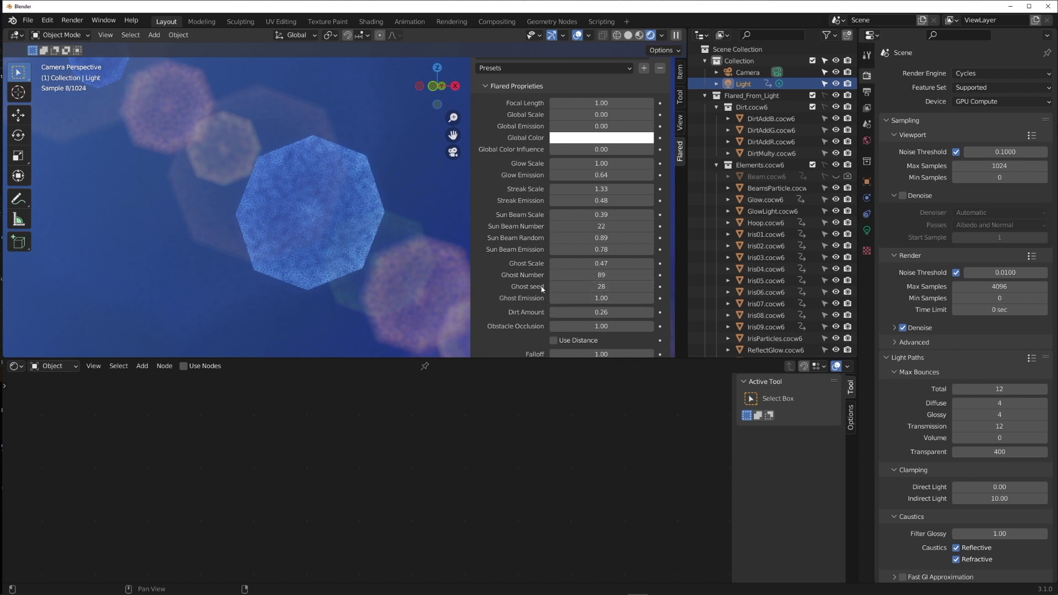
Pan the viewport so the whole ghost chain is visible.
{"action": "scroll", "coordinate": [585, 134], "scroll_direction": "up", "scroll_amount": 8}
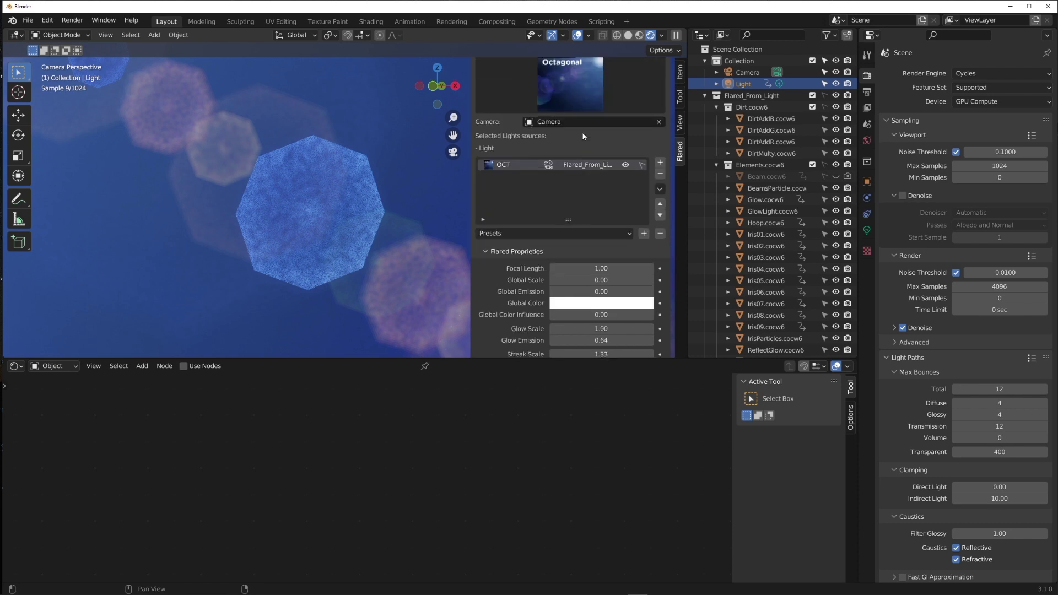
{"action": "scroll", "coordinate": [568, 176], "scroll_direction": "down", "scroll_amount": 8}
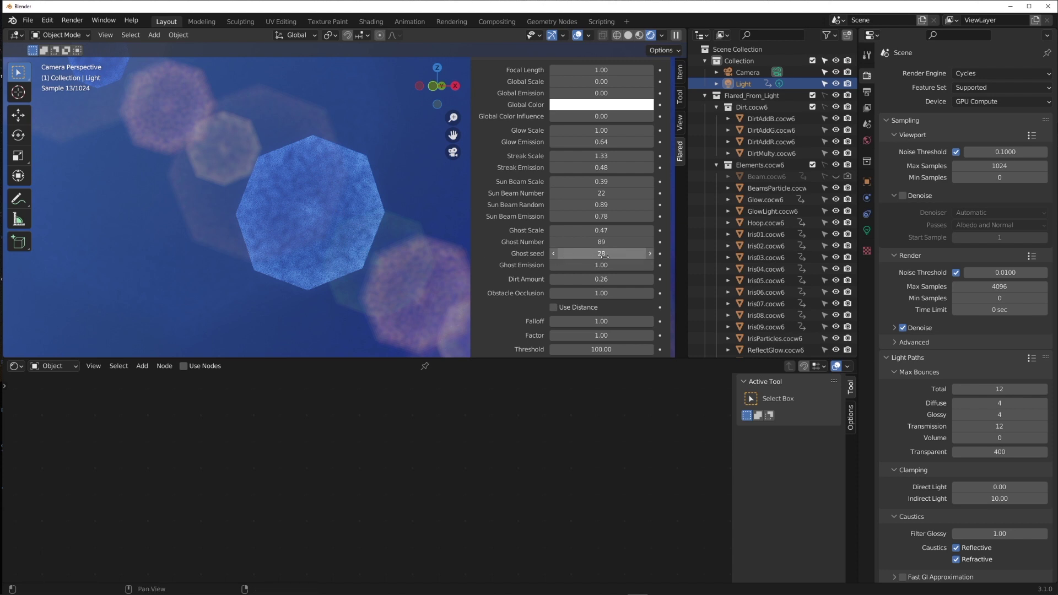
{"action": "left_click_drag", "start_coordinate": [309, 193], "coordinate": [315, 234]}
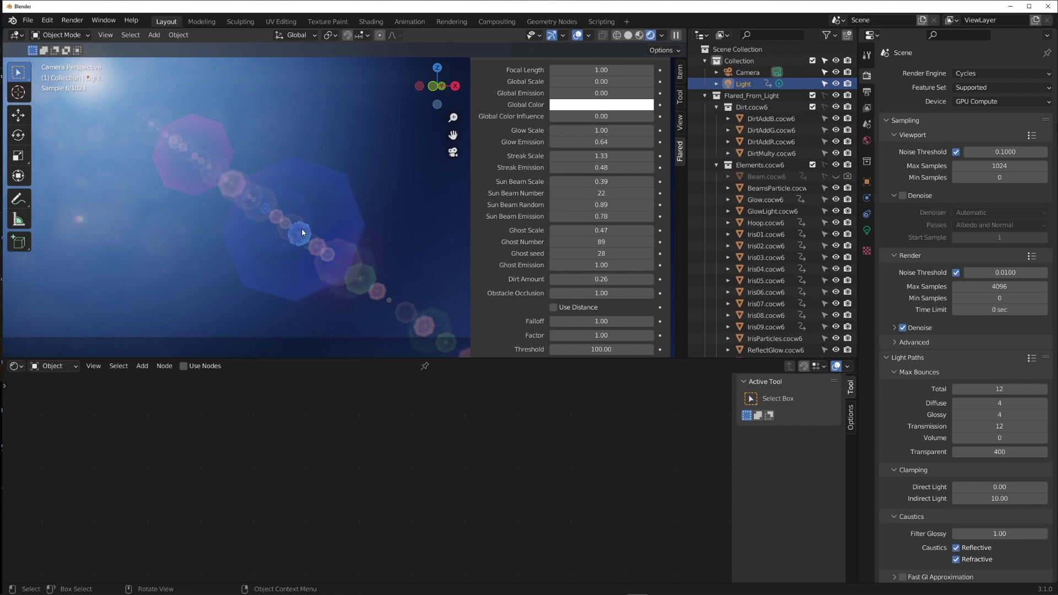
Step the Ghost seed up from 28 to 36 to rearrange the ghosts.
{"action": "left_click", "coordinate": [651, 256]}
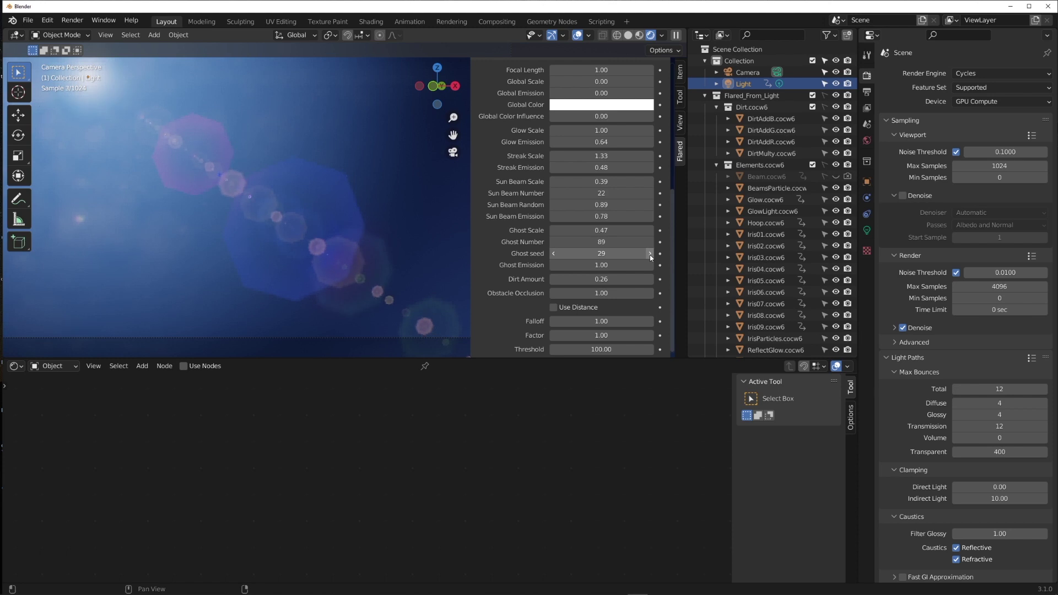
{"action": "left_click", "coordinate": [650, 254]}
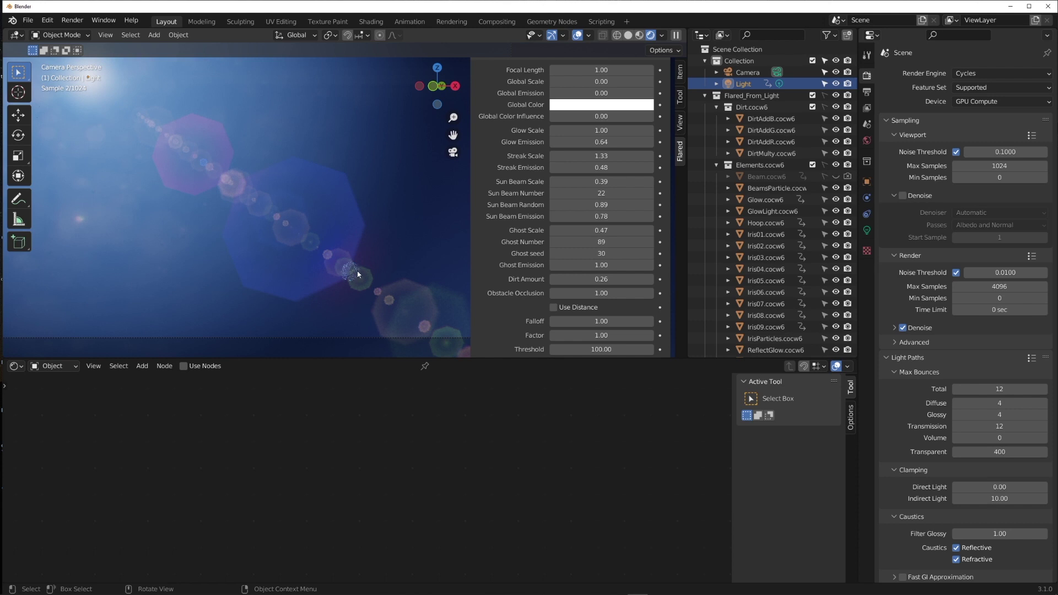
{"action": "left_click", "coordinate": [650, 254]}
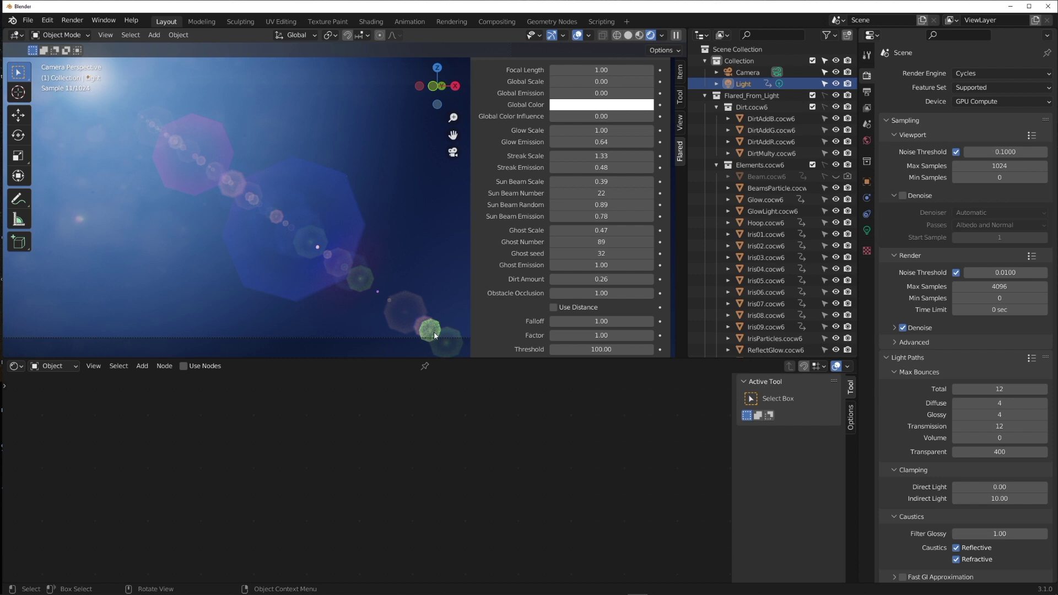
{"action": "left_click", "coordinate": [650, 254]}
{"action": "left_click", "coordinate": [650, 254]}
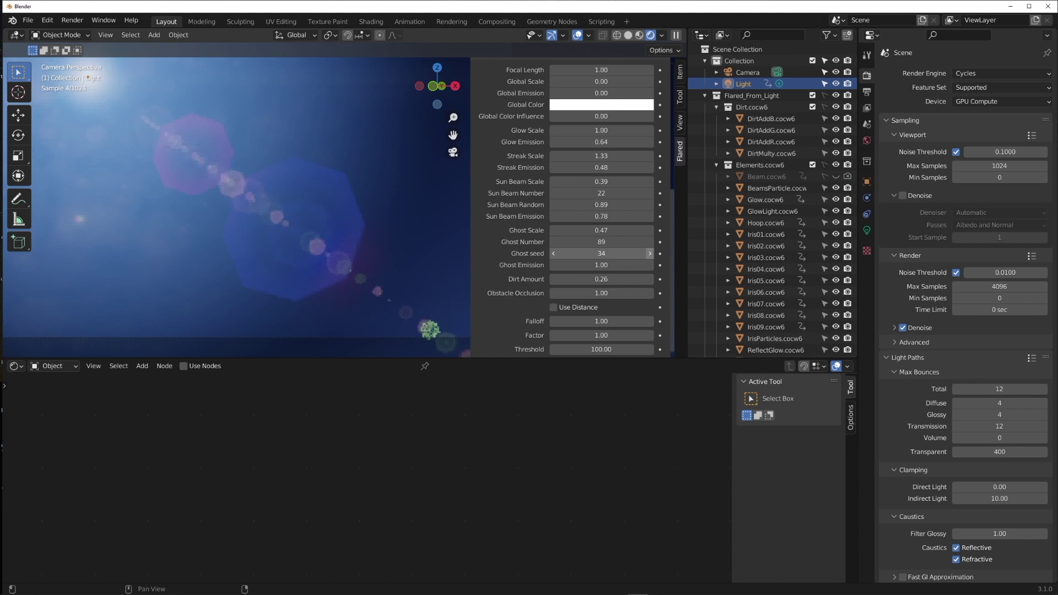
{"action": "left_click", "coordinate": [649, 253]}
{"action": "left_click", "coordinate": [650, 253]}
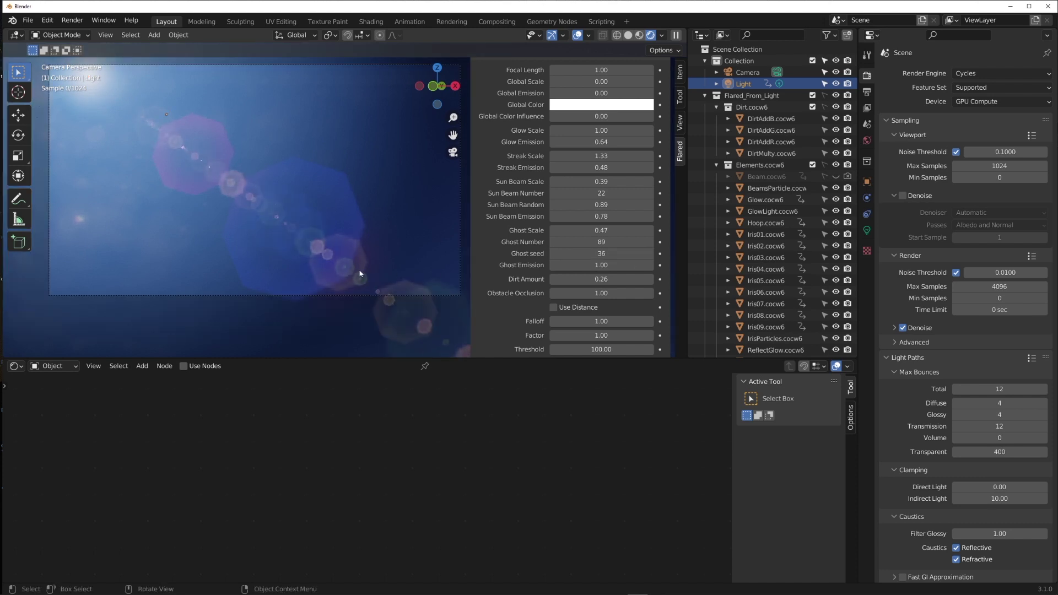
Re-aim the camera with Walk Navigation: light near the top, teal octagonal ghost at lower left.
{"action": "scroll", "coordinate": [364, 264], "scroll_direction": "down", "scroll_amount": 2}
{"action": "key", "text": "q"}
{"action": "left_click", "coordinate": [380, 261]}
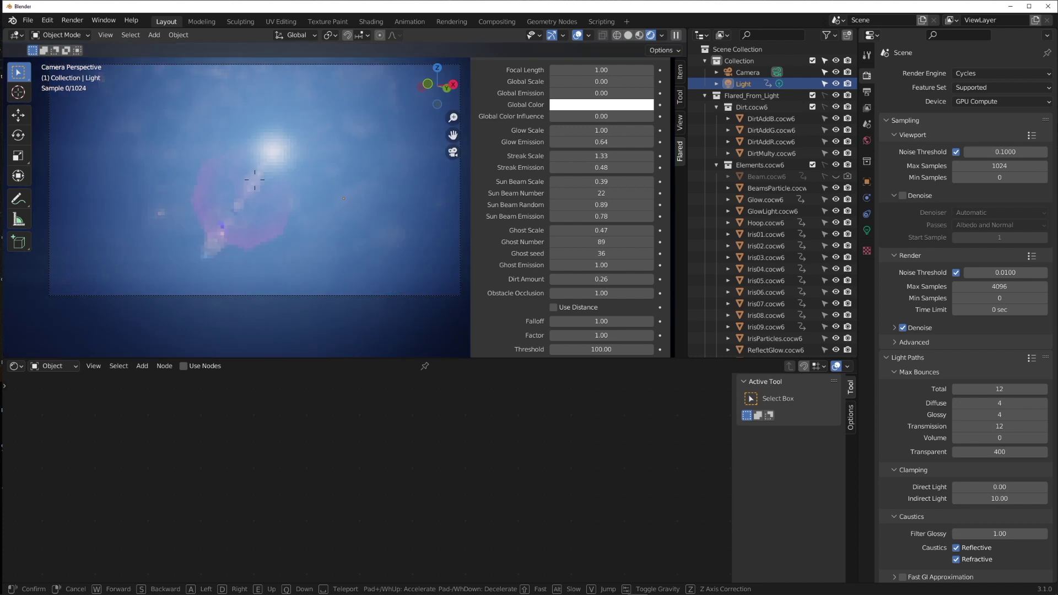
{"action": "mouse_move", "coordinate": [254, 179]}
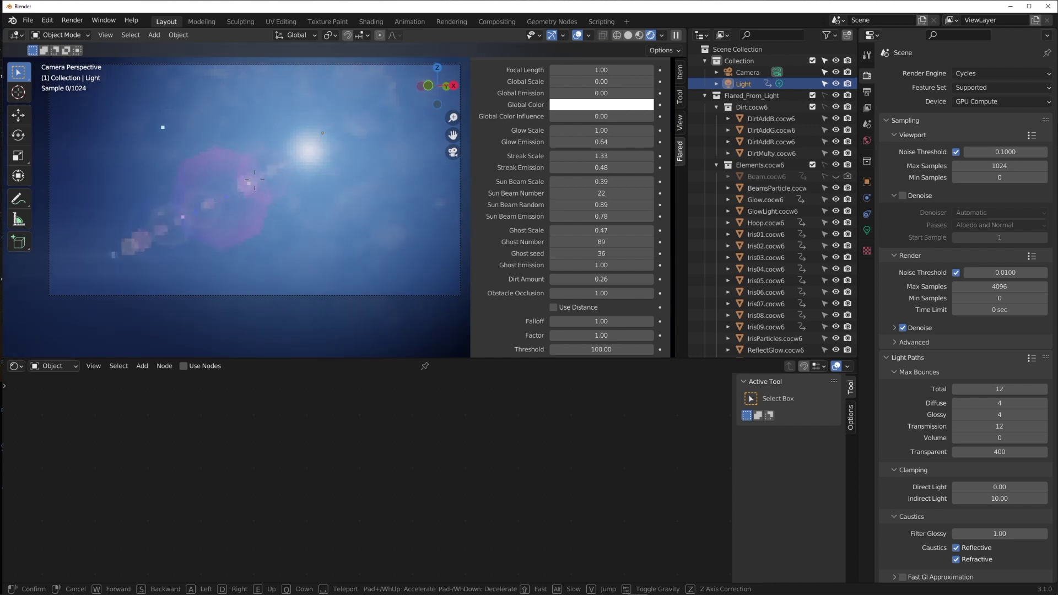
{"action": "left_click", "coordinate": [345, 203]}
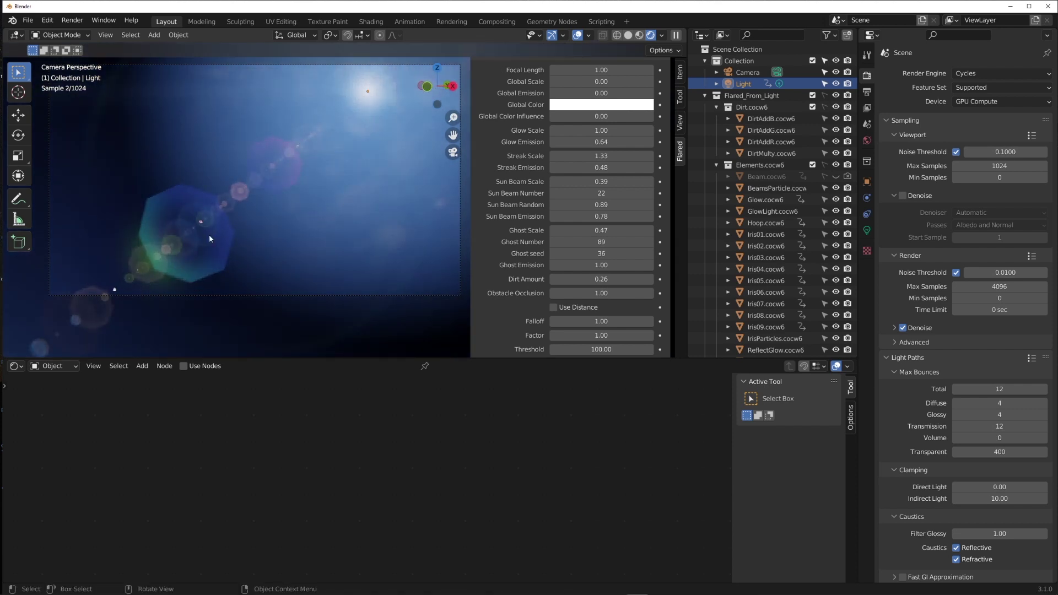